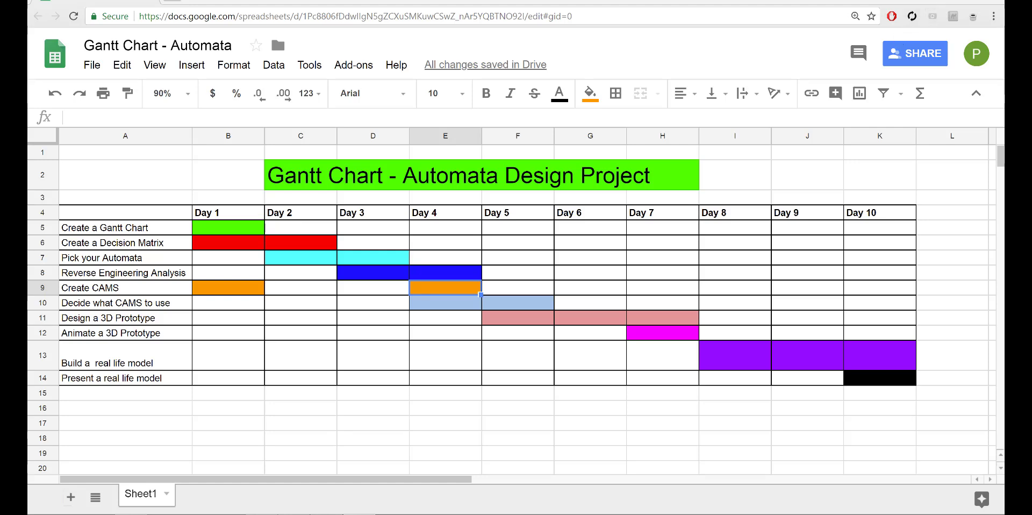
Step: Switch from the Automata Gantt chart spreadsheet to Inventor's Get Started page
key("alt+Tab")
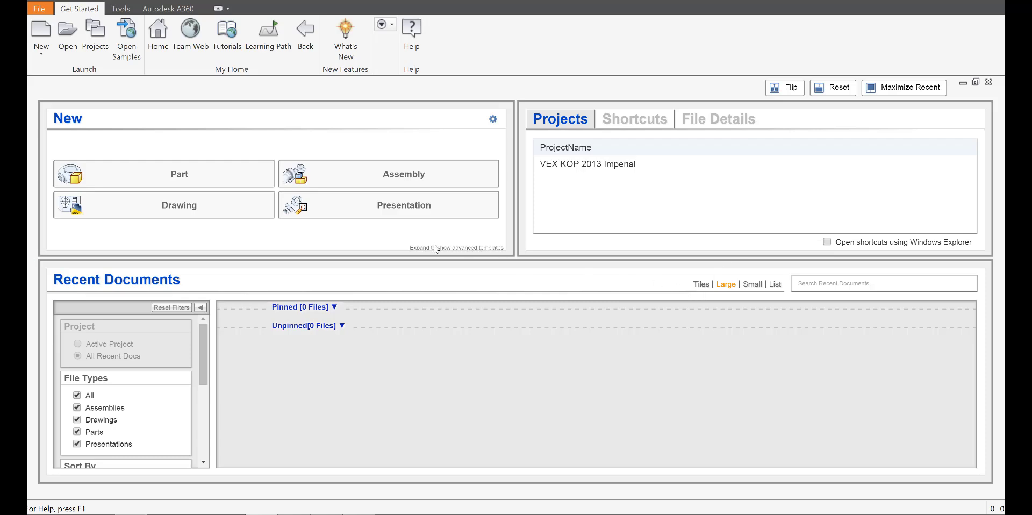
Step: Create a new part from Standard.ipt and begin a 2D sketch on the XY plane
left_click(38, 35)
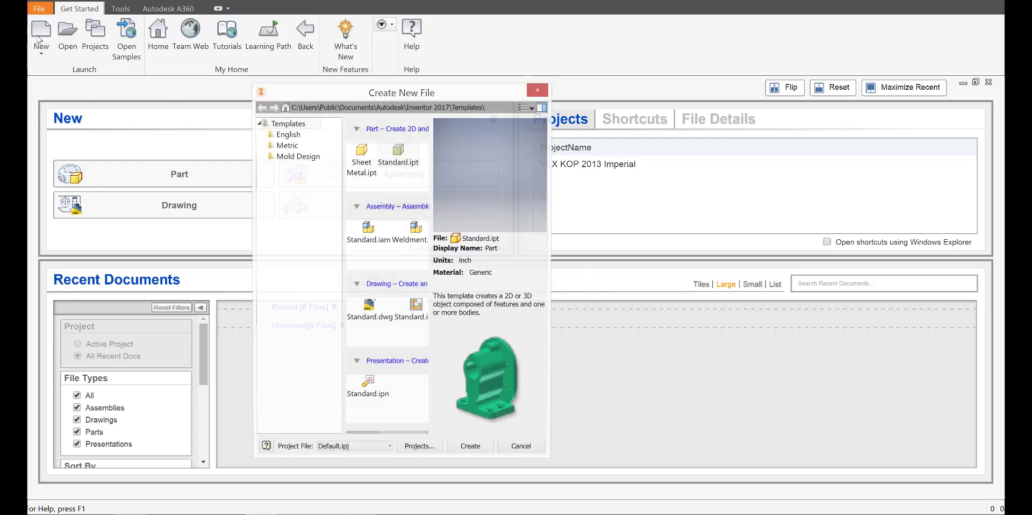
double_click(404, 156)
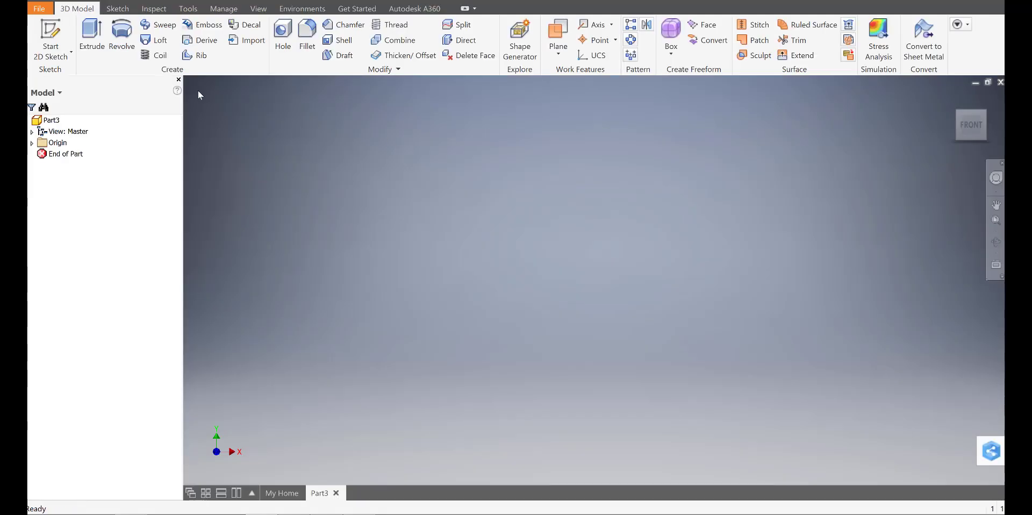
left_click(51, 33)
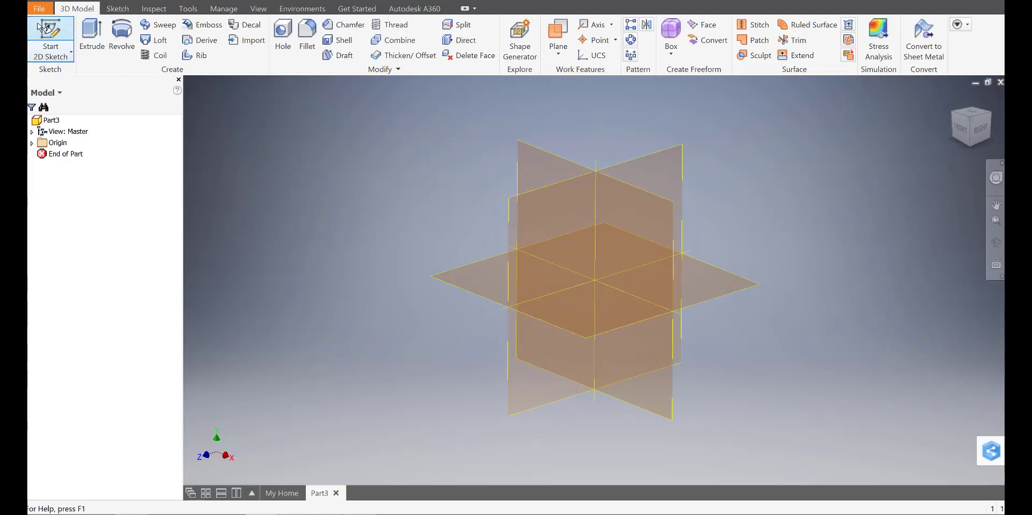
left_click(540, 154)
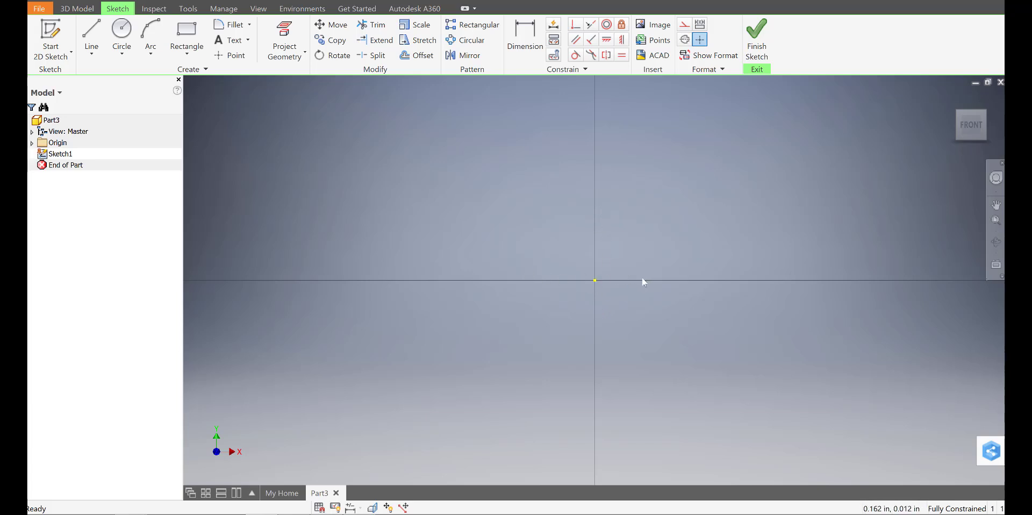
Step: Draw a 2 in circle on the origin and a small .270 circle centred below it
left_click(111, 36)
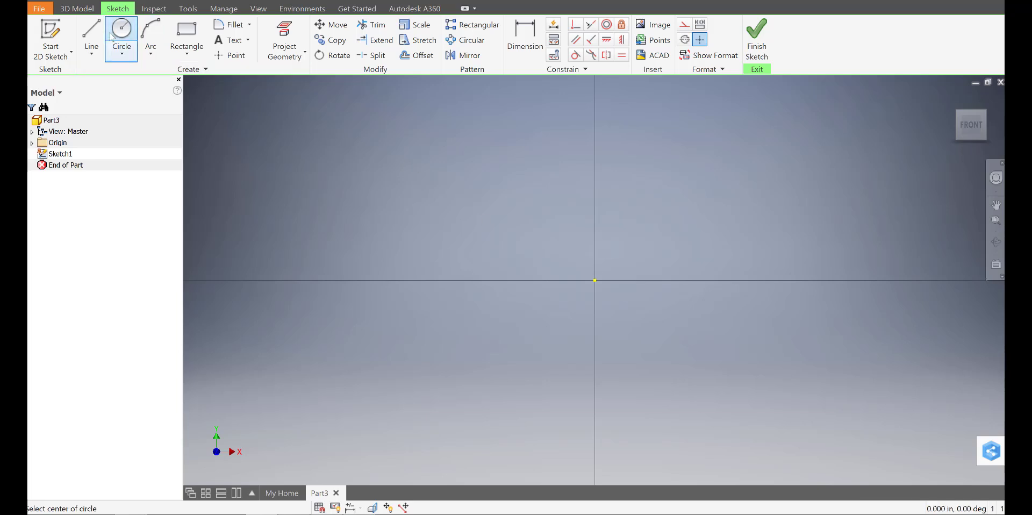
left_click(595, 279)
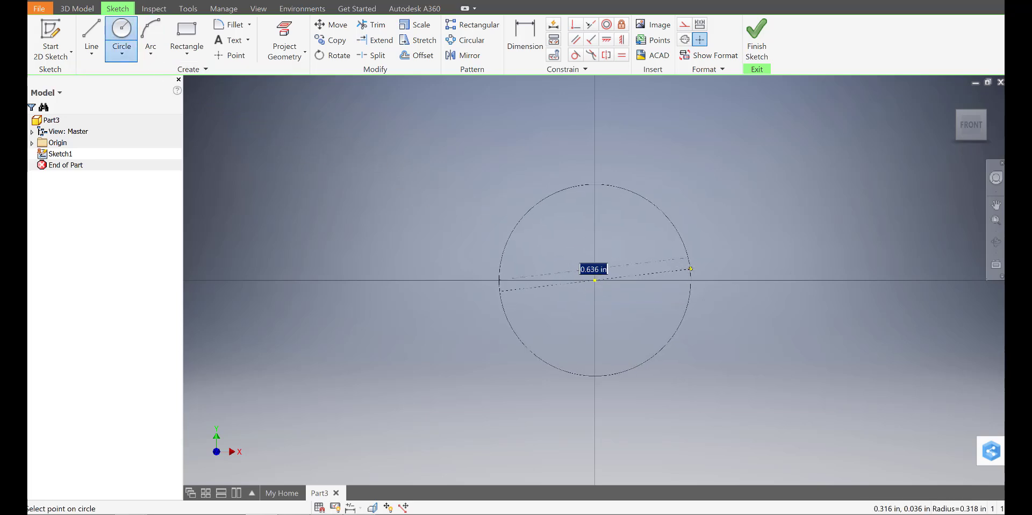
key("BackSpace")
type("2")
key("Return")
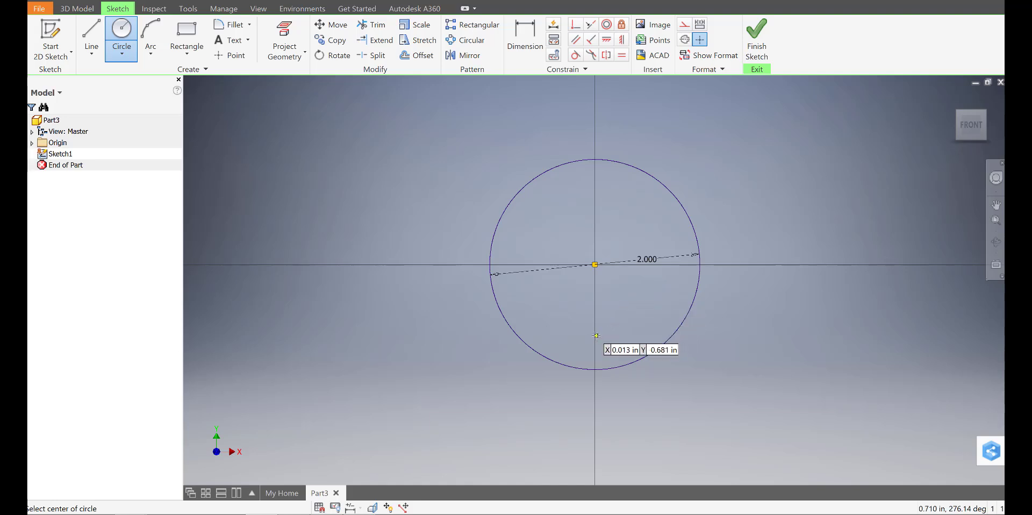
left_click(594, 334)
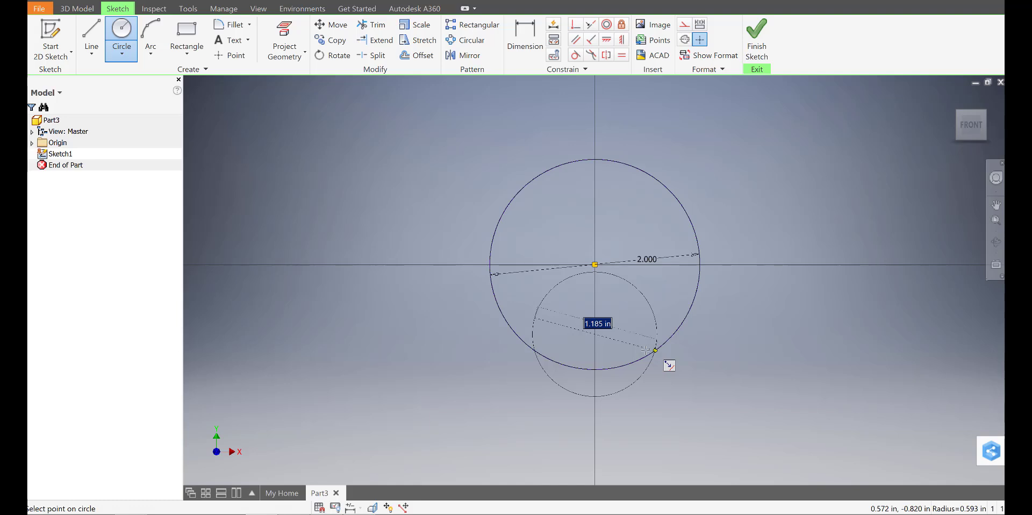
key("BackSpace")
type(".25")
key("Return")
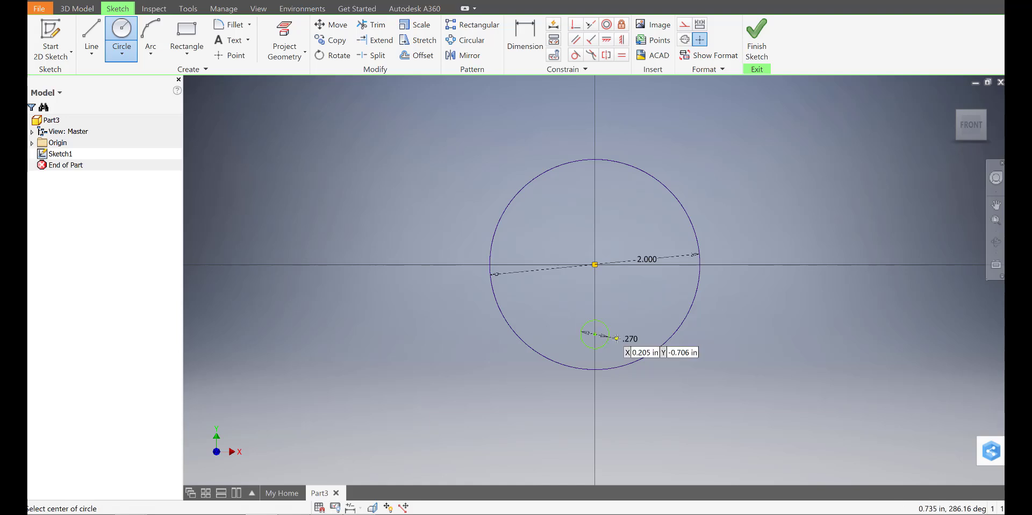
scroll(618, 318, "down", 3)
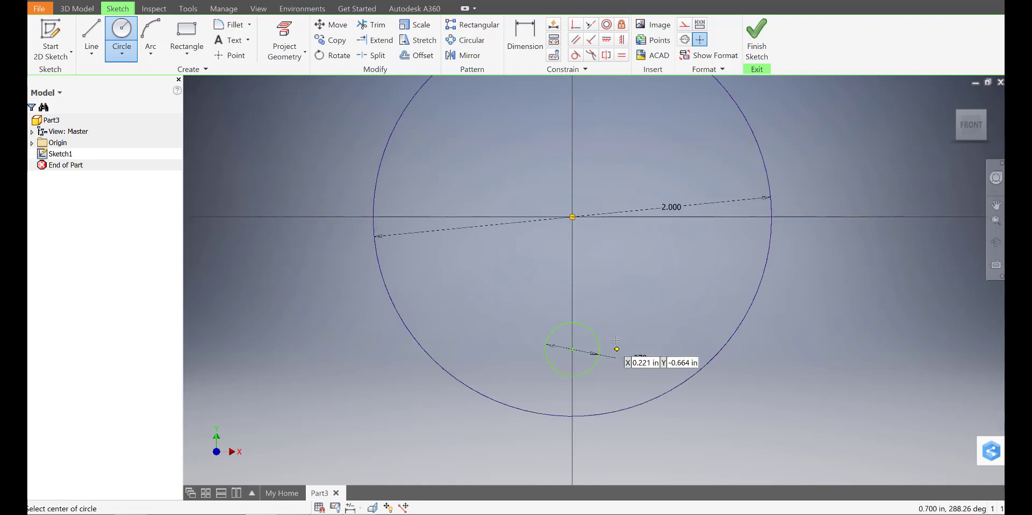
Step: Dimension the two circle centres .5 apart vertically
left_click(529, 36)
key("Escape")
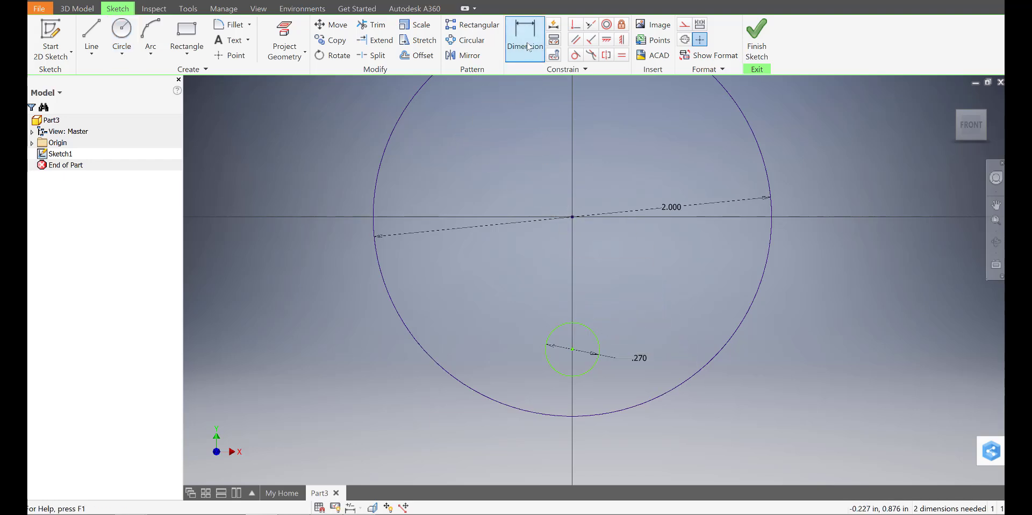
left_click(528, 48)
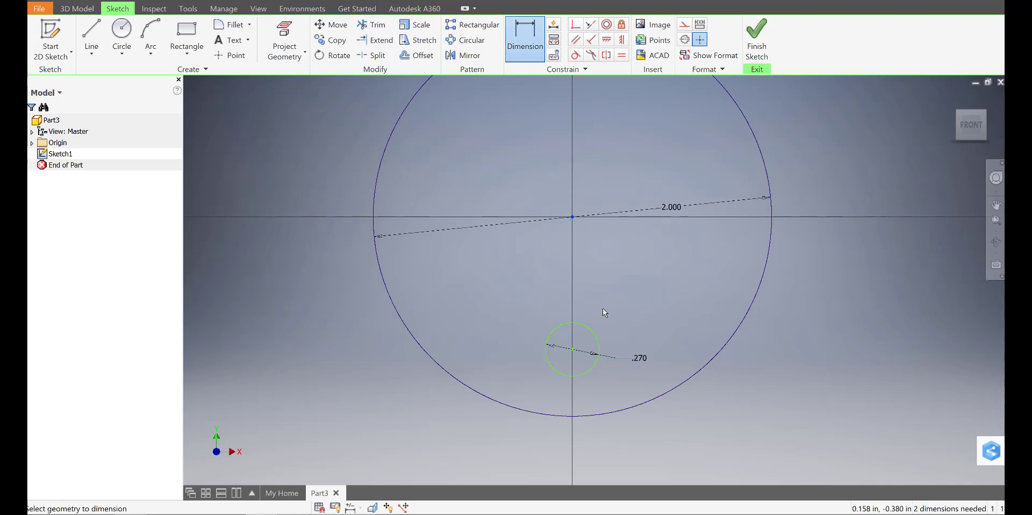
left_click(573, 350)
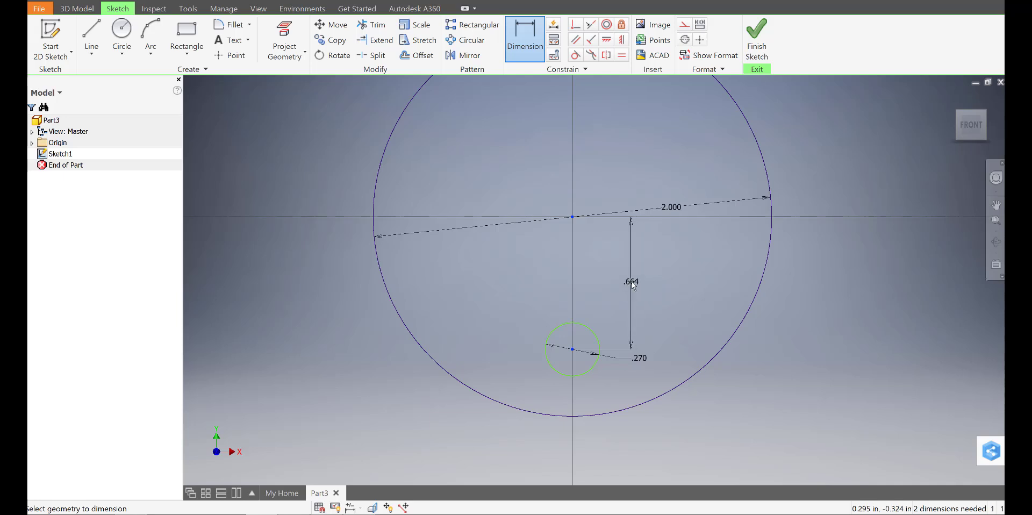
left_click(630, 282)
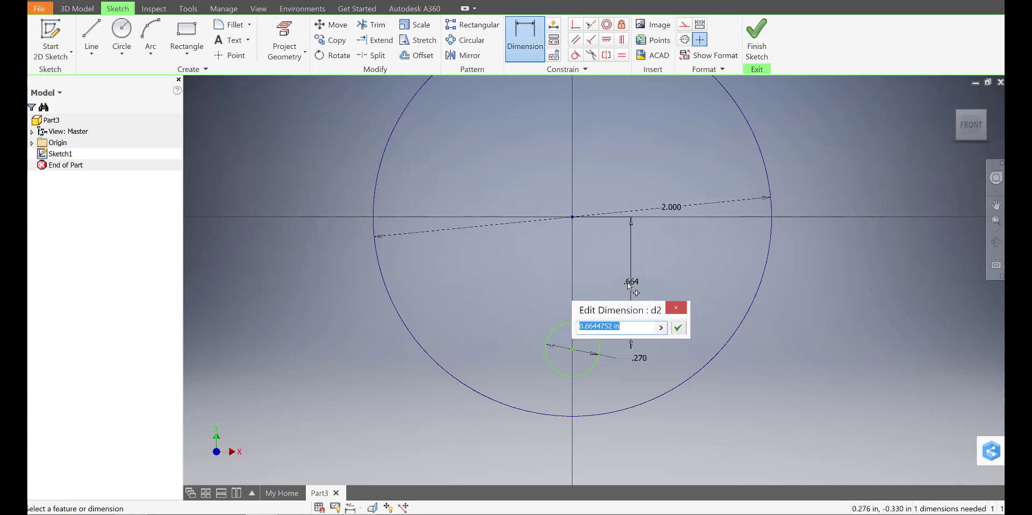
type(".5")
key("Return")
middle_click_drag(567, 251, 513, 306)
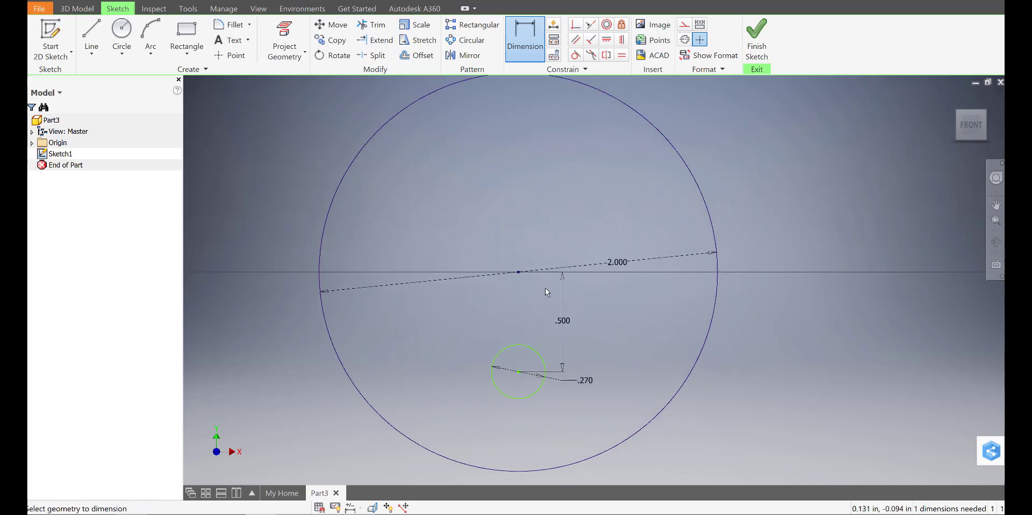
left_click(529, 376)
Step: Finish the sketch and extrude the disc profile 3/16 in thick
left_click(754, 40)
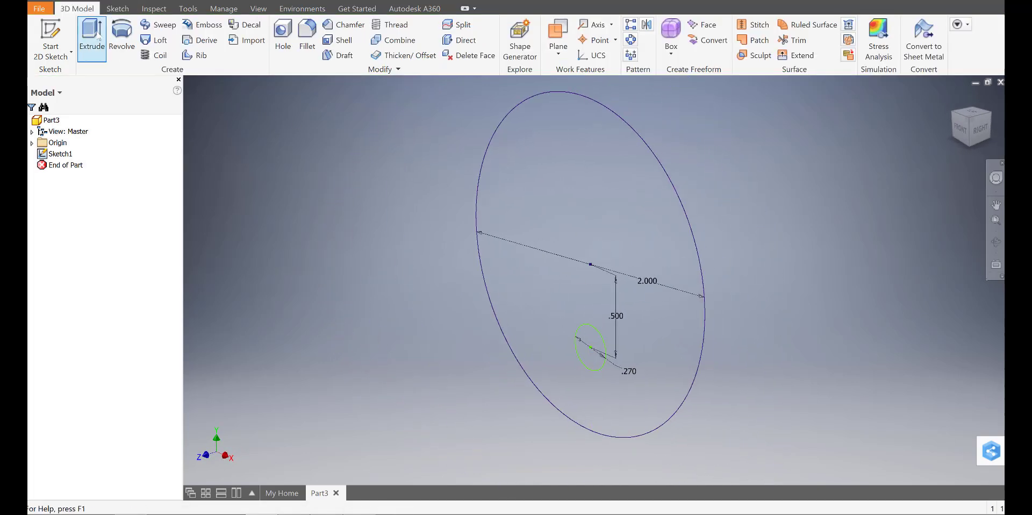
left_click(92, 38)
left_click(532, 186)
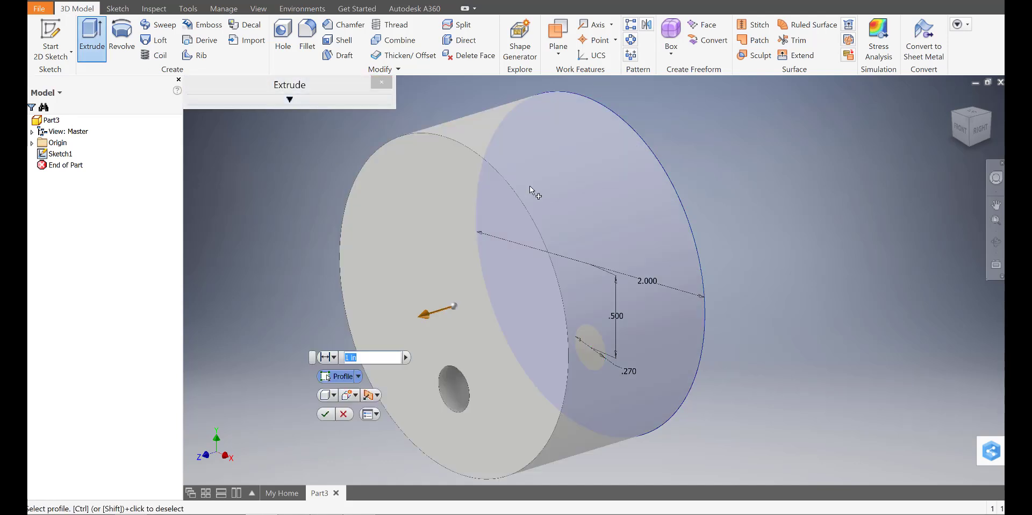
type("3/16")
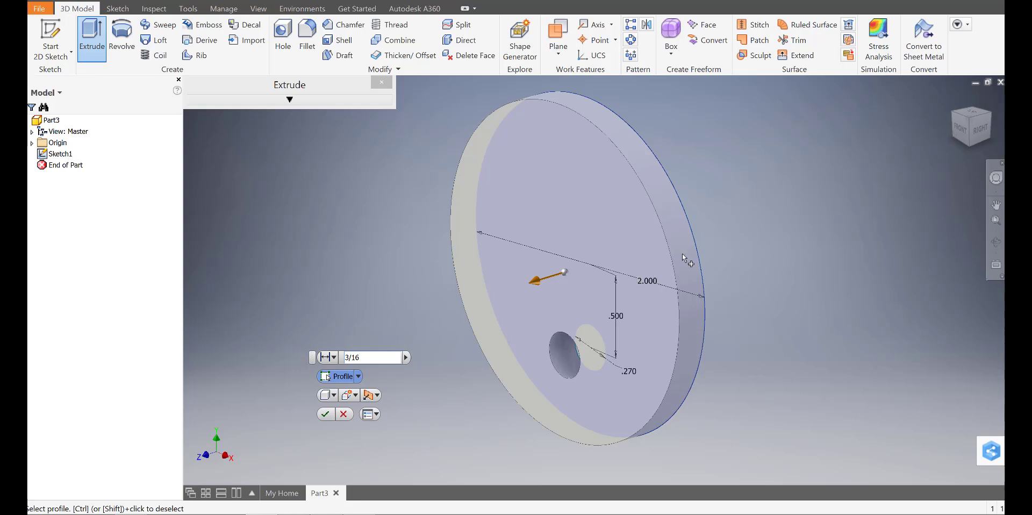
left_click(326, 415)
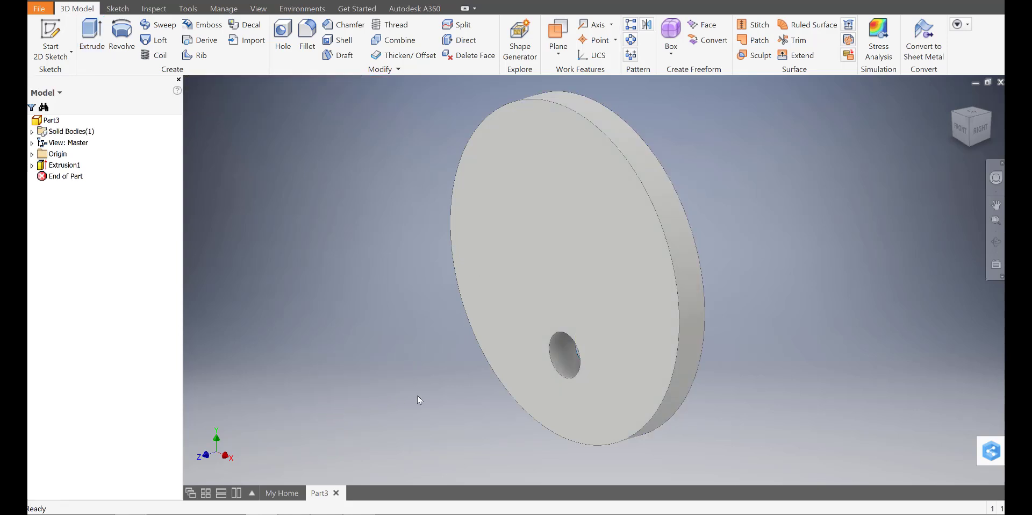
middle_click_drag(427, 396, 489, 377, "shift")
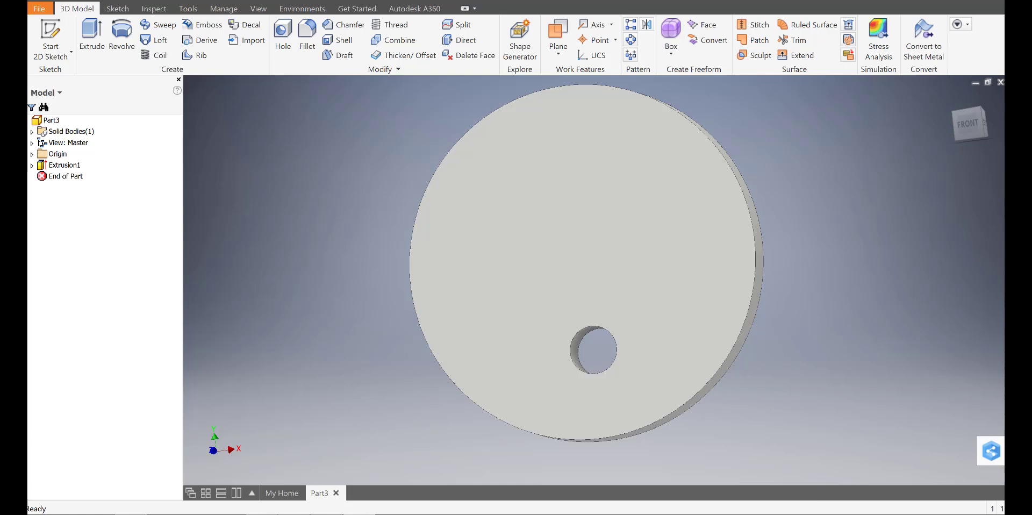
Step: Create another Standard.ipt part and start a sketch on the XY plane
left_click(39, 9)
left_click(83, 65)
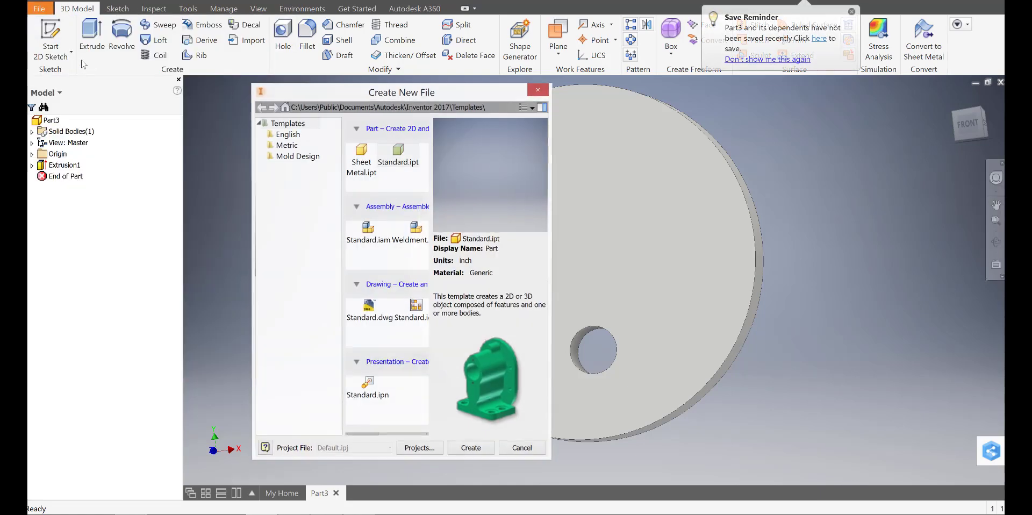
left_click(403, 162)
double_click(402, 162)
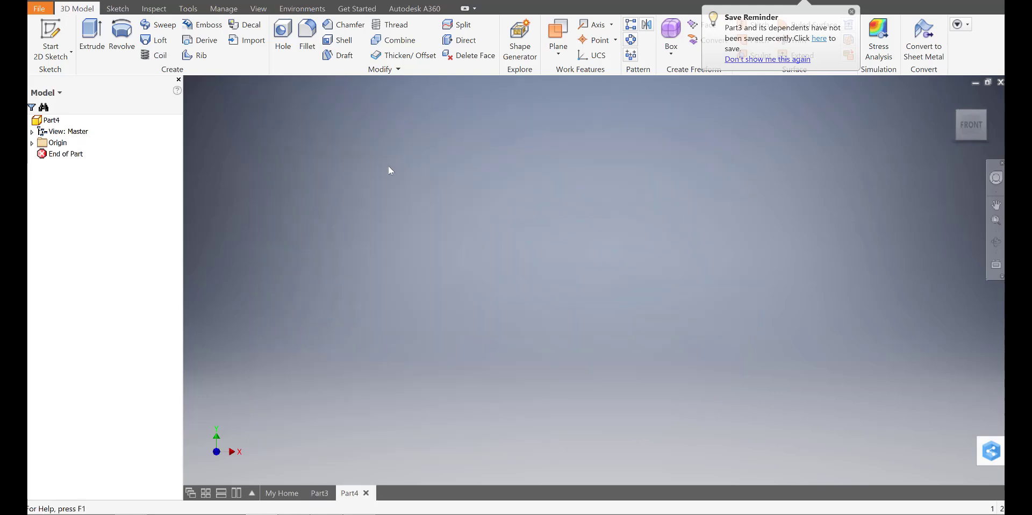
left_click(60, 32)
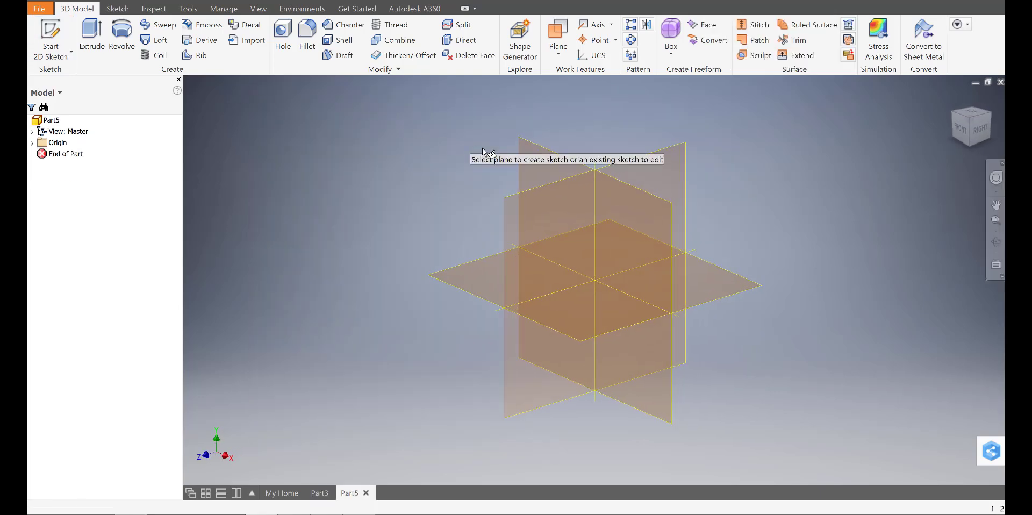
left_click(543, 151)
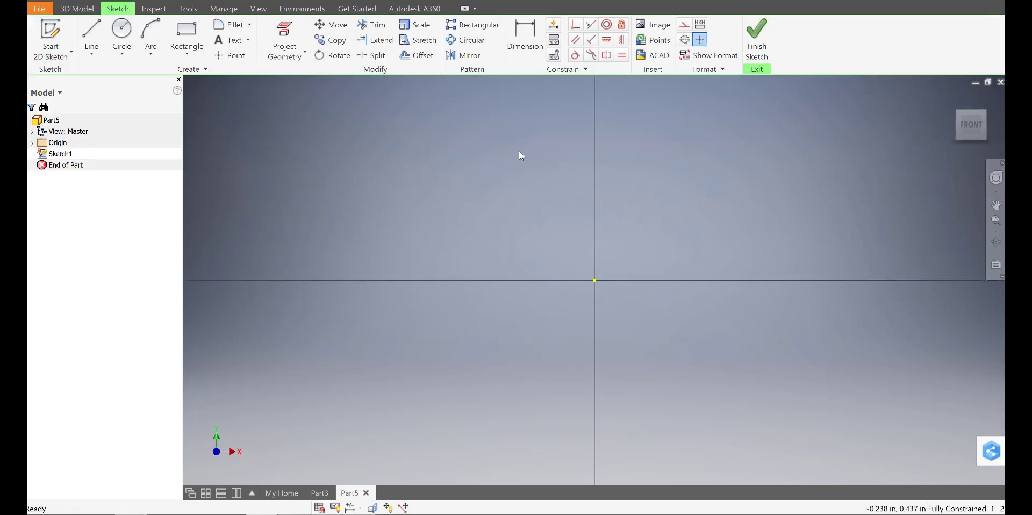
Step: Draw a 2 in diameter circle centred on the origin
left_click(122, 30)
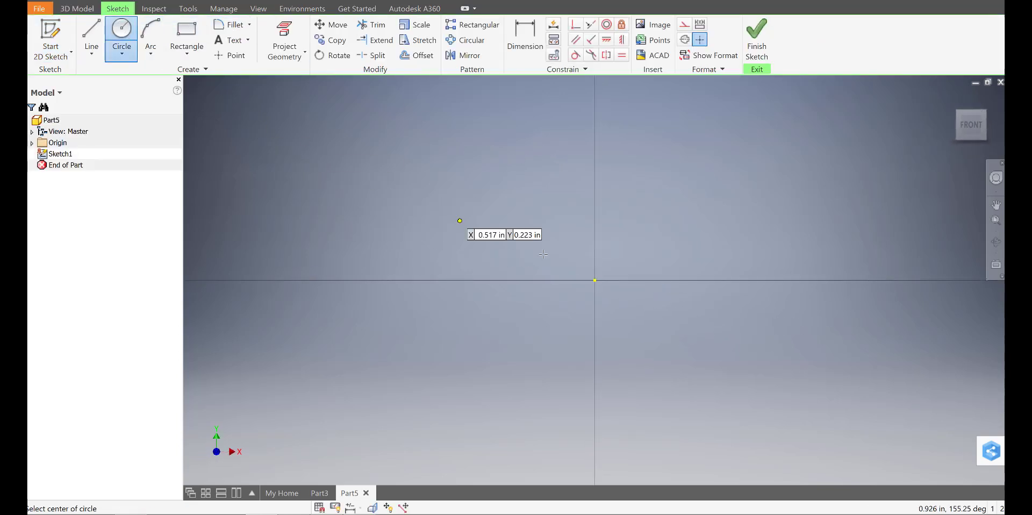
left_click(595, 280)
type("2")
key("Return")
scroll(666, 280, "up", 5)
left_click_drag(655, 283, 519, 303)
Step: Draw a 1.5 in vertical line up from the circle's centre
left_click(91, 33)
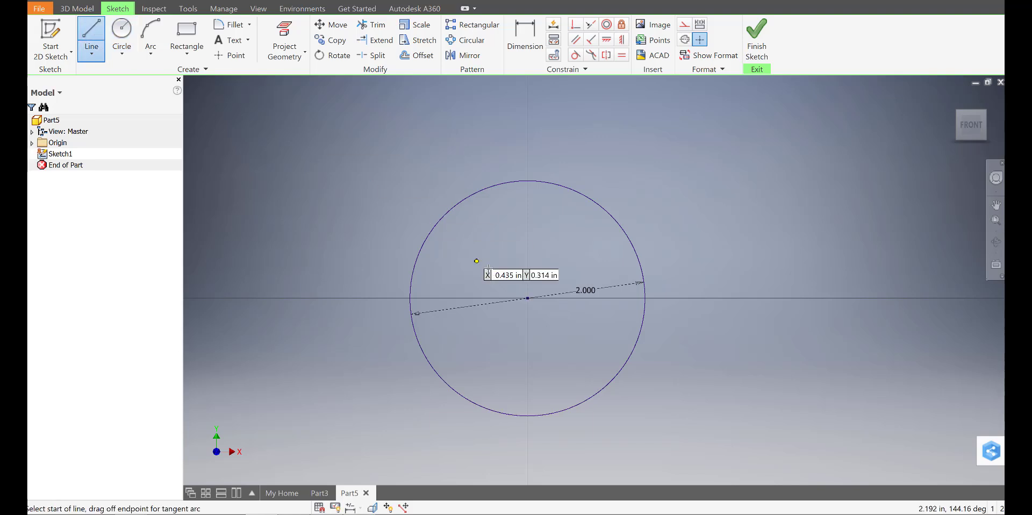
left_click(527, 298)
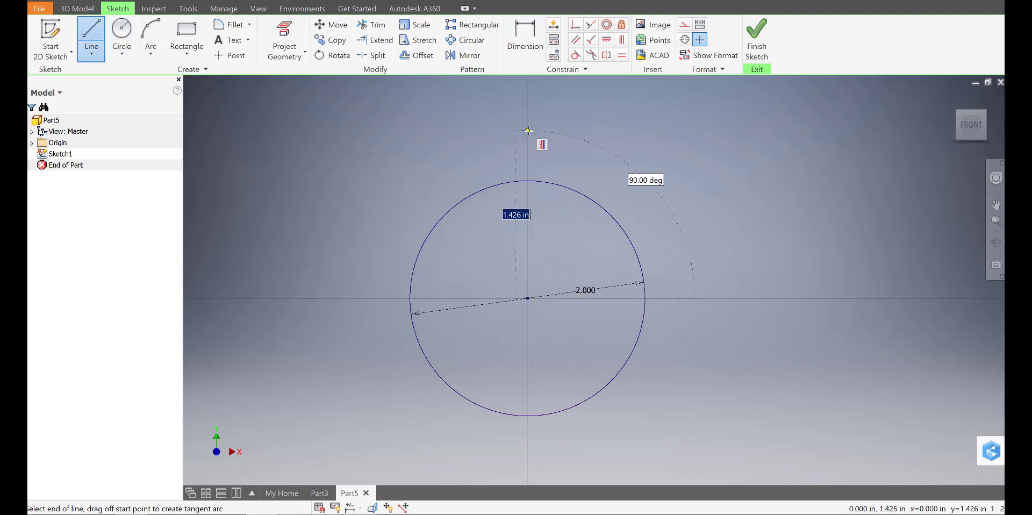
key("BackSpace")
type("1.5")
key("Return")
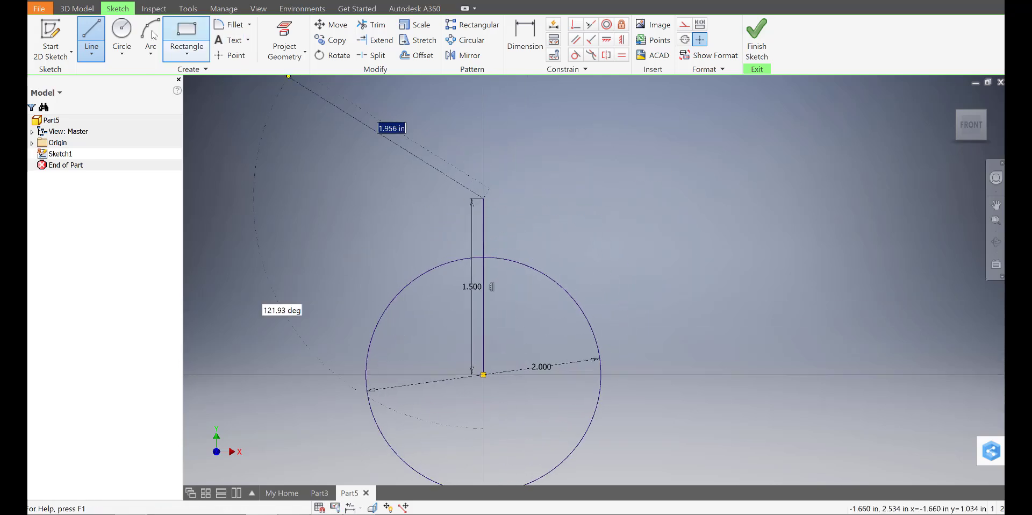
Step: Draw a 1 in diameter circle centred on the line's top end
left_click(121, 31)
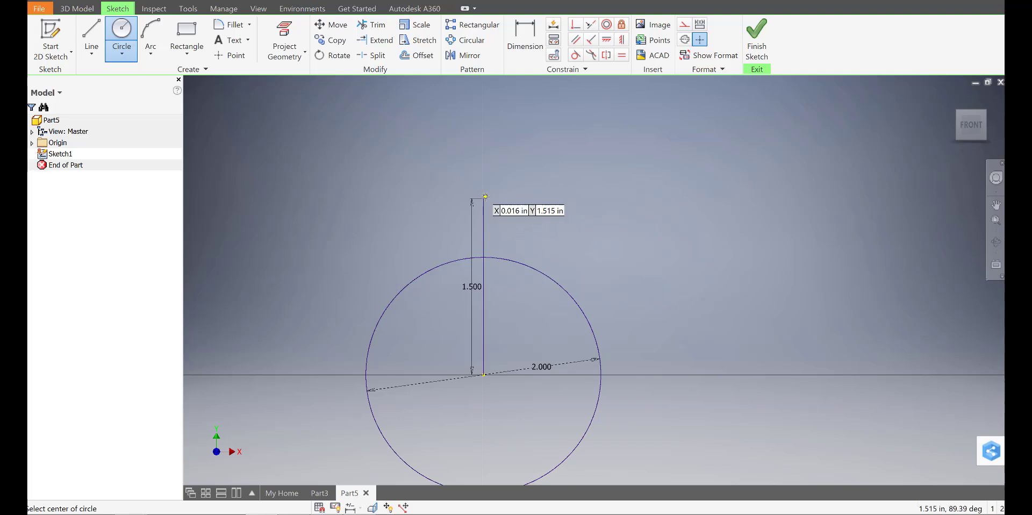
left_click(484, 197)
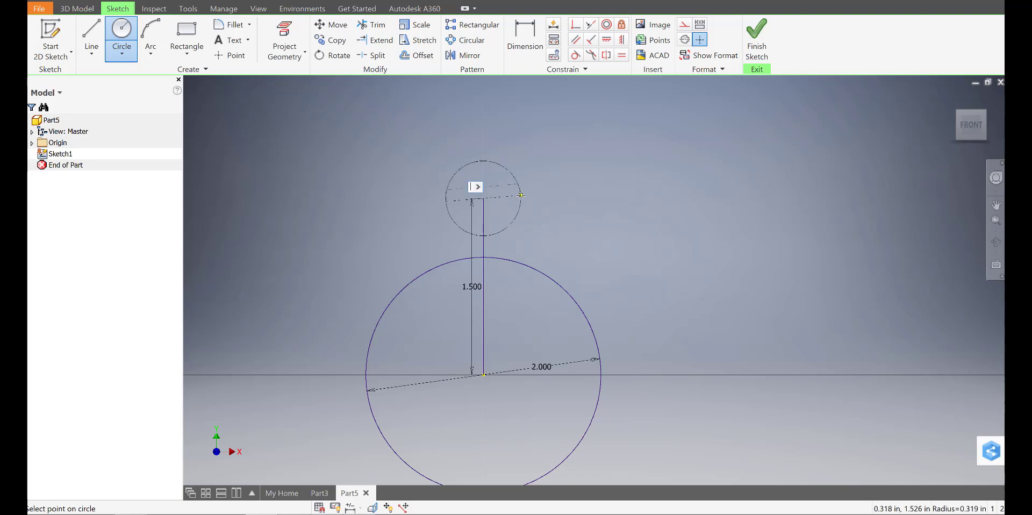
type("1")
key("Return")
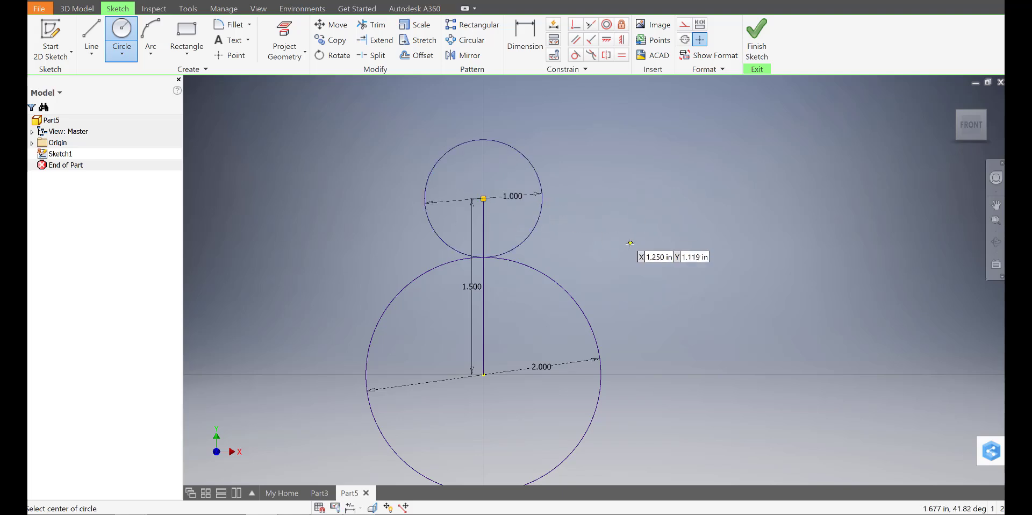
middle_click_drag(629, 280, 684, 258)
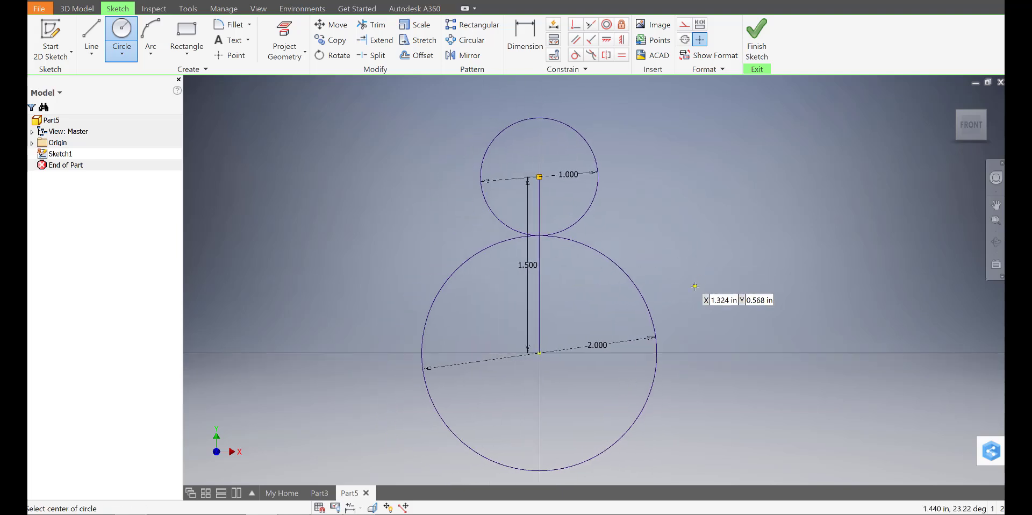
Step: Draw two lines on either side of the circles, left and right
left_click(91, 38)
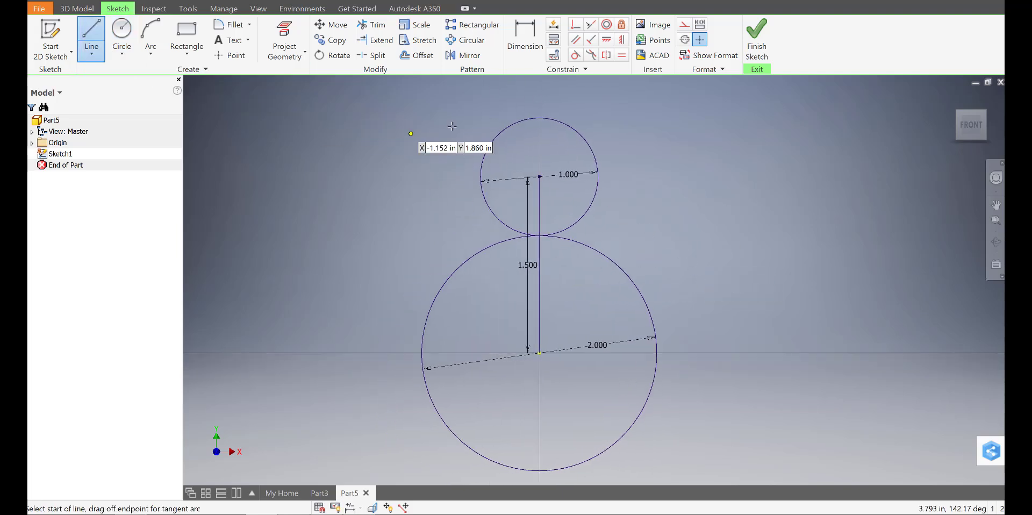
left_click(484, 84)
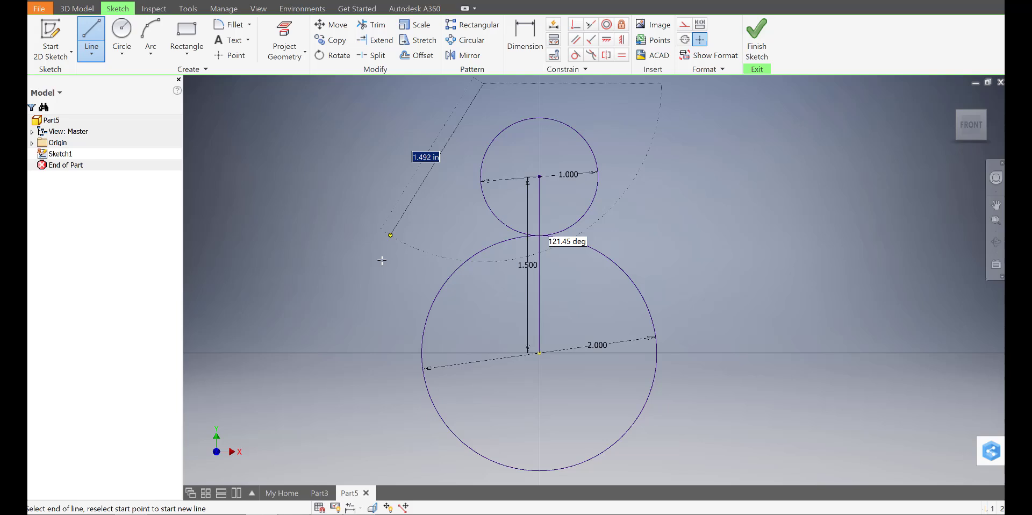
left_click(353, 375)
left_click(92, 28)
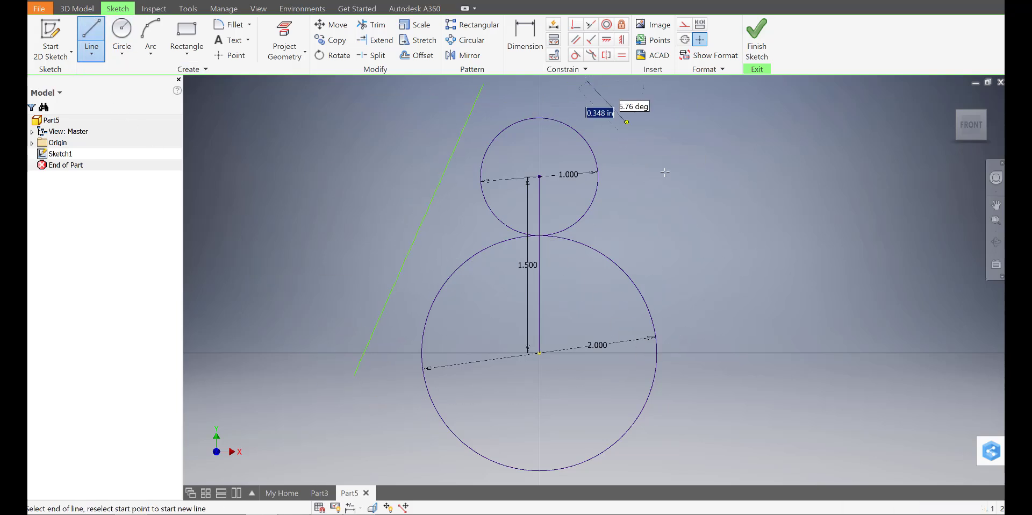
left_click(714, 353)
left_click(719, 362)
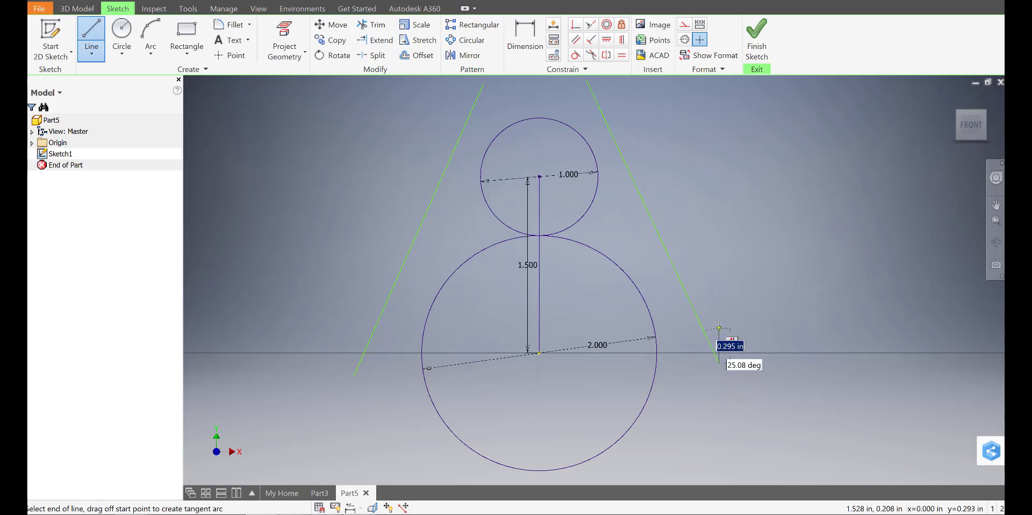
key("Tab")
type("36")
key("Tab")
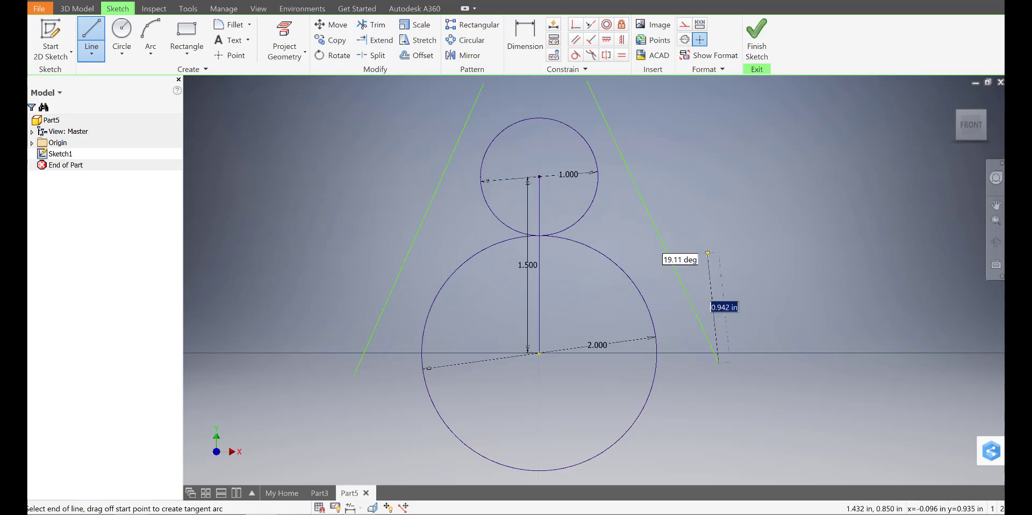
key("Escape")
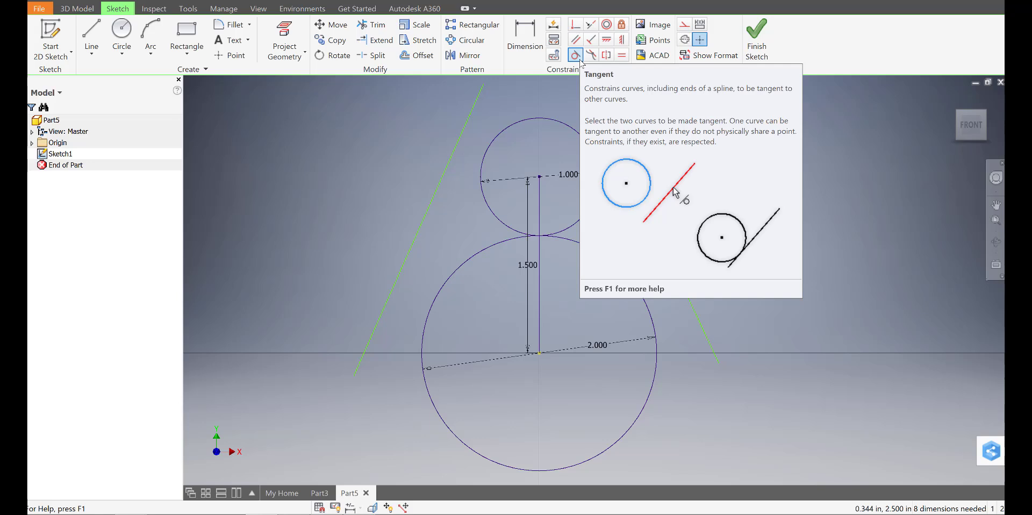
Step: Make both side lines tangent to the small and large circles
left_click(576, 55)
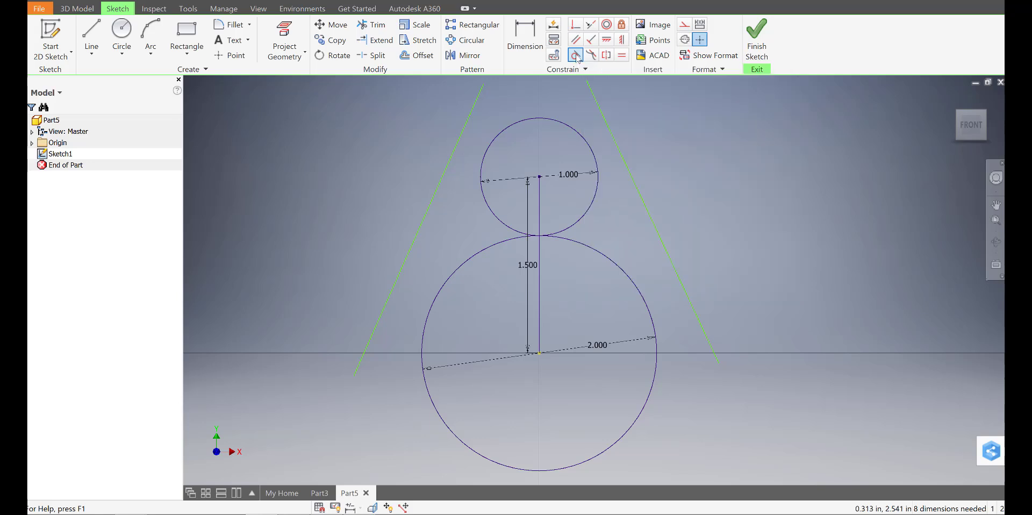
left_click(473, 113)
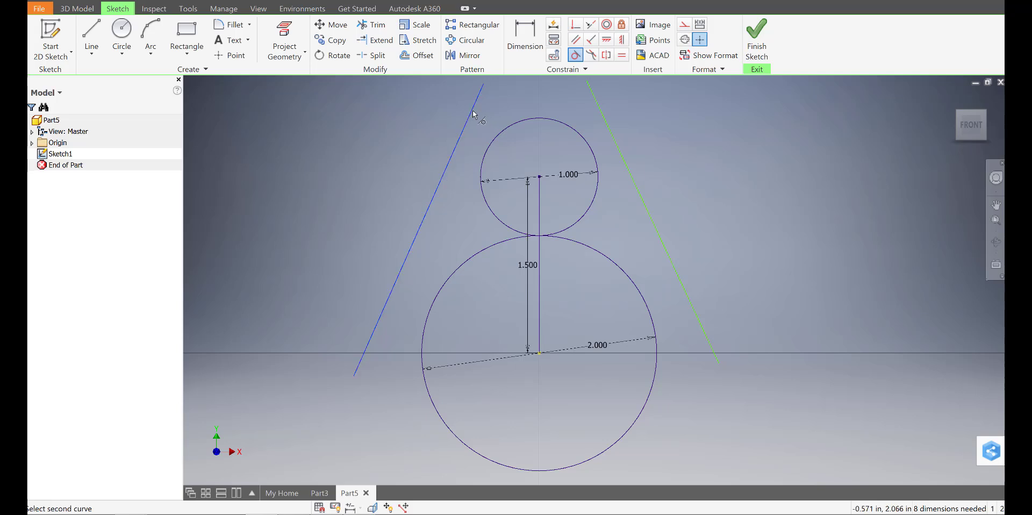
left_click(491, 143)
left_click(407, 336)
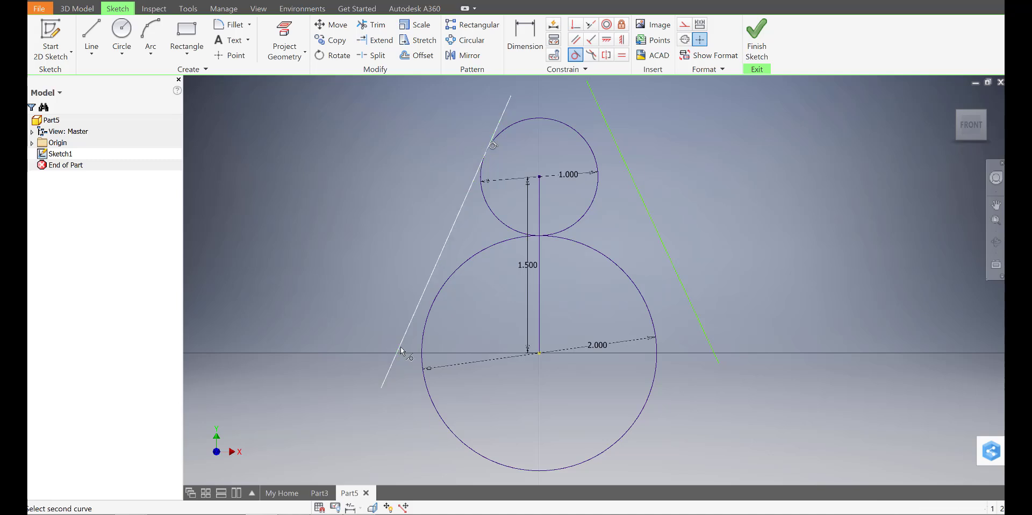
left_click(426, 326)
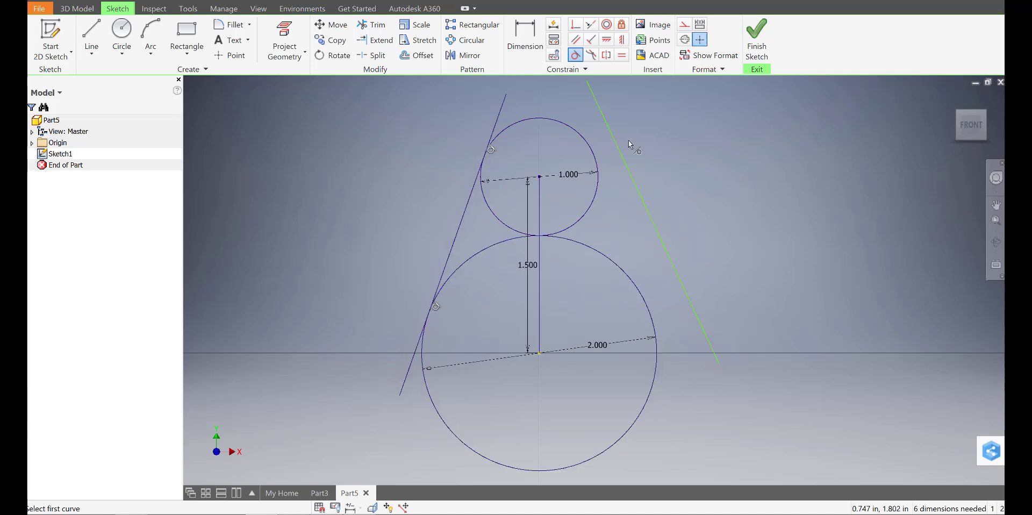
left_click(615, 142)
left_click(594, 159)
left_click(644, 262)
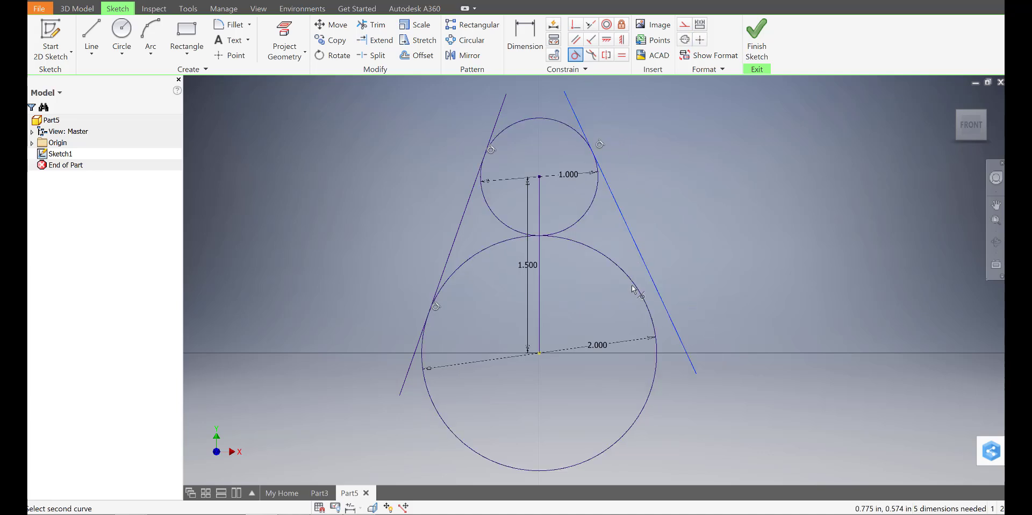
left_click(633, 282)
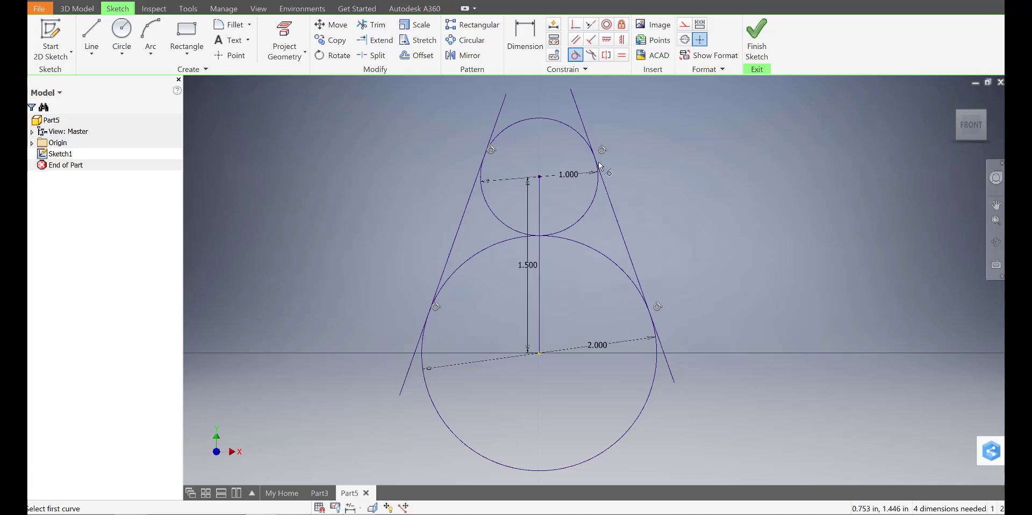
Step: Trim the side lines' overhangs and the large circle's upper-left arc
left_click(378, 26)
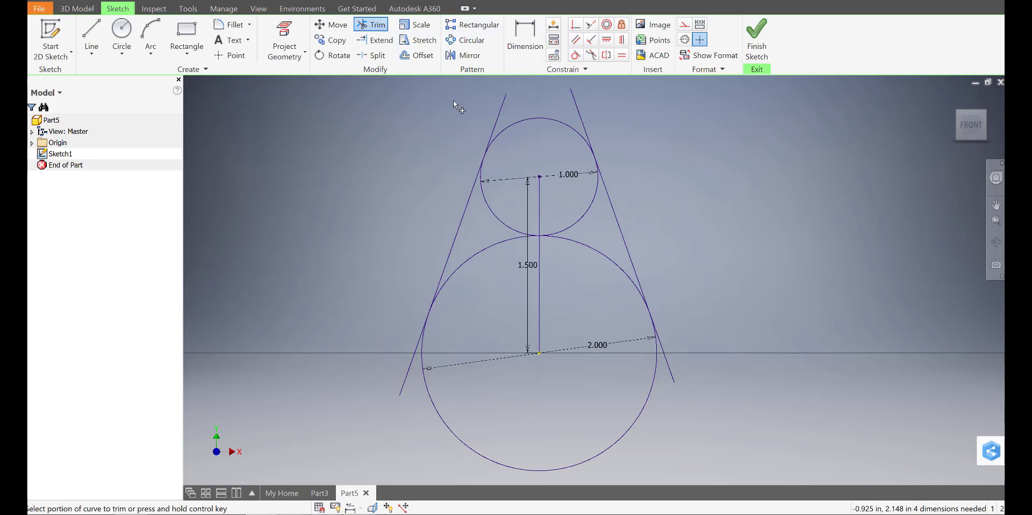
left_click(499, 116)
left_click(580, 114)
left_click(663, 346)
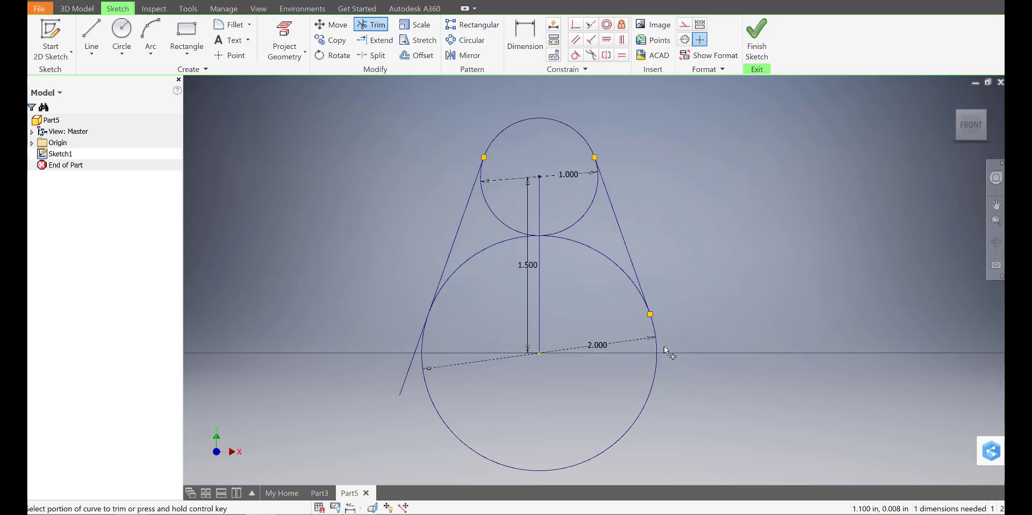
left_click(408, 371)
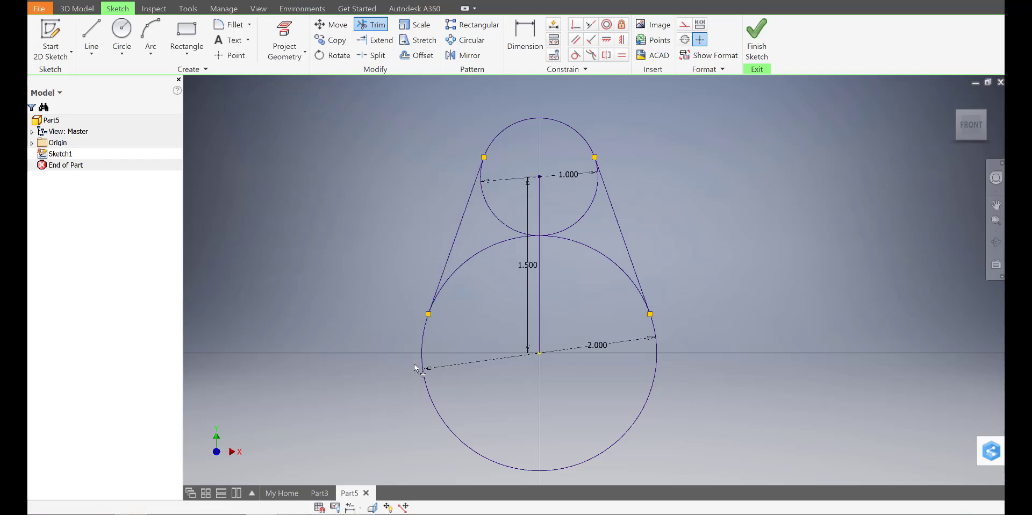
left_click(508, 243)
left_click(548, 235)
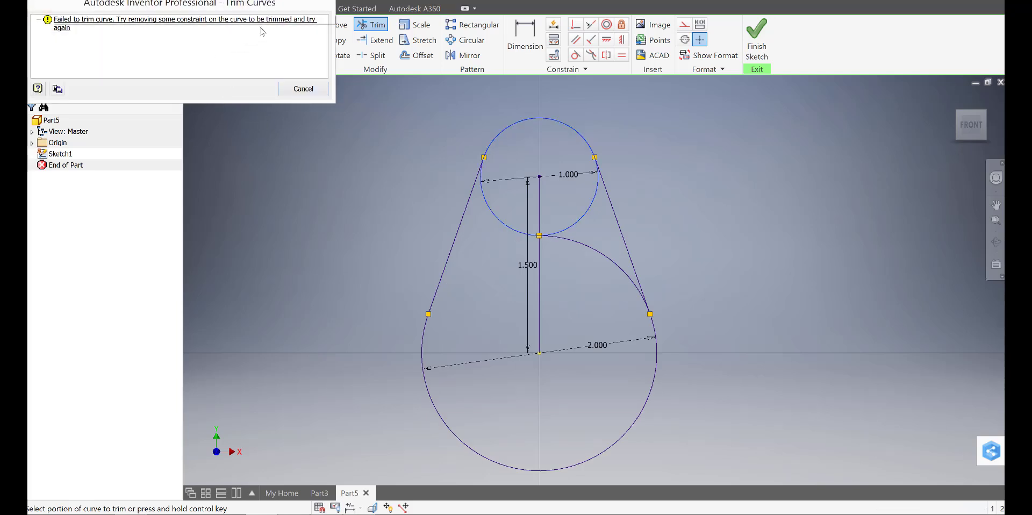
key("Escape")
key("Escape")
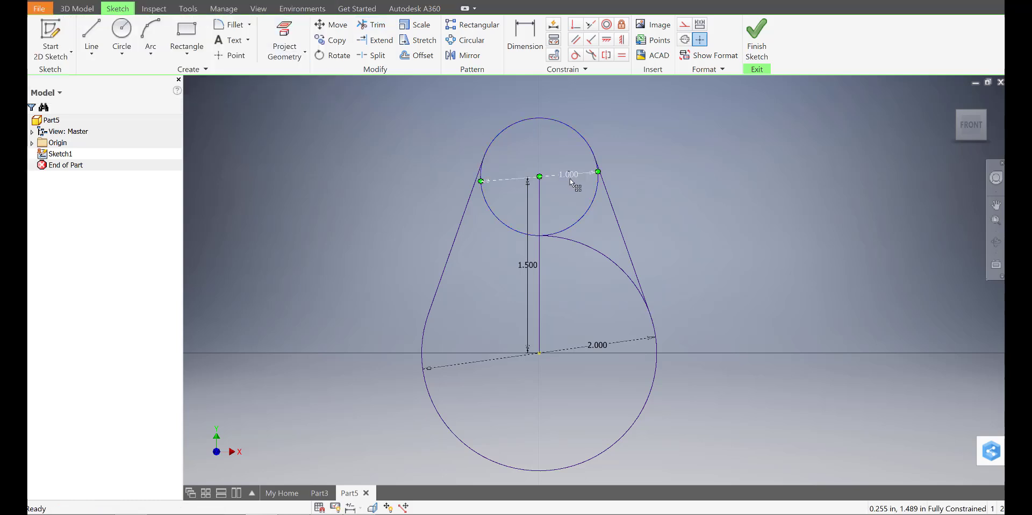
Step: Delete the 1.000 dimension, then trim the small circle's lower arc and large circle's upper-right arc
left_click(569, 179)
key("Delete")
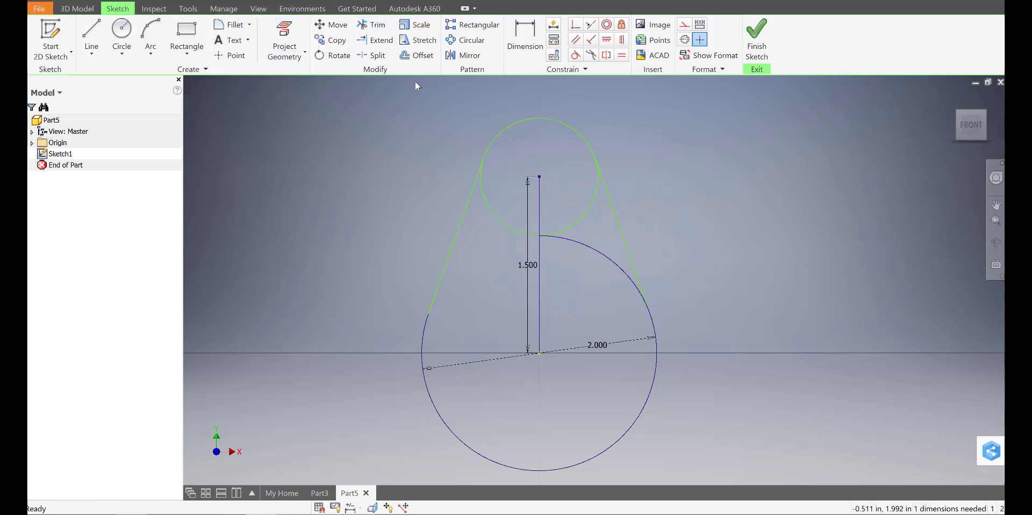
left_click(371, 24)
left_click(497, 222)
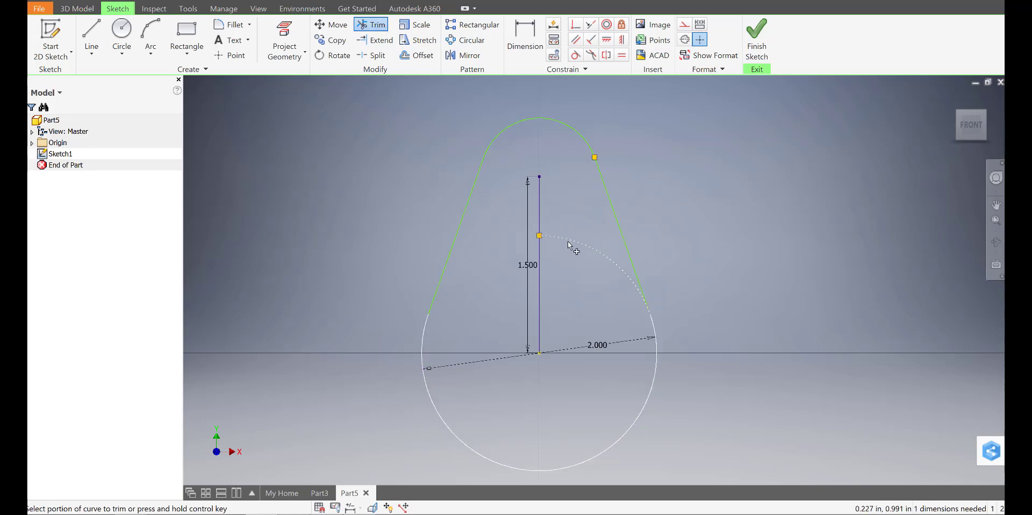
left_click(567, 240)
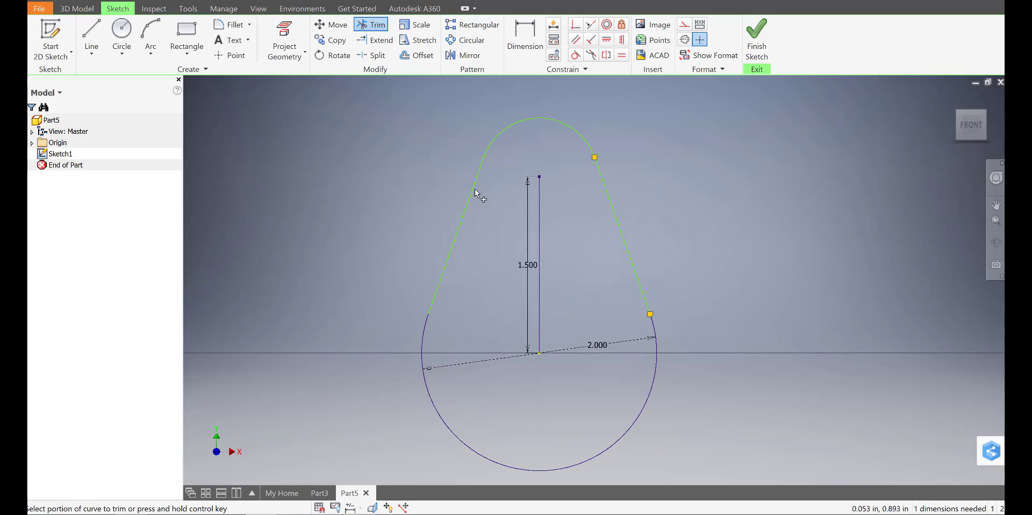
Step: Draw a 0.27 in diameter hole circle at the origin
left_click(121, 32)
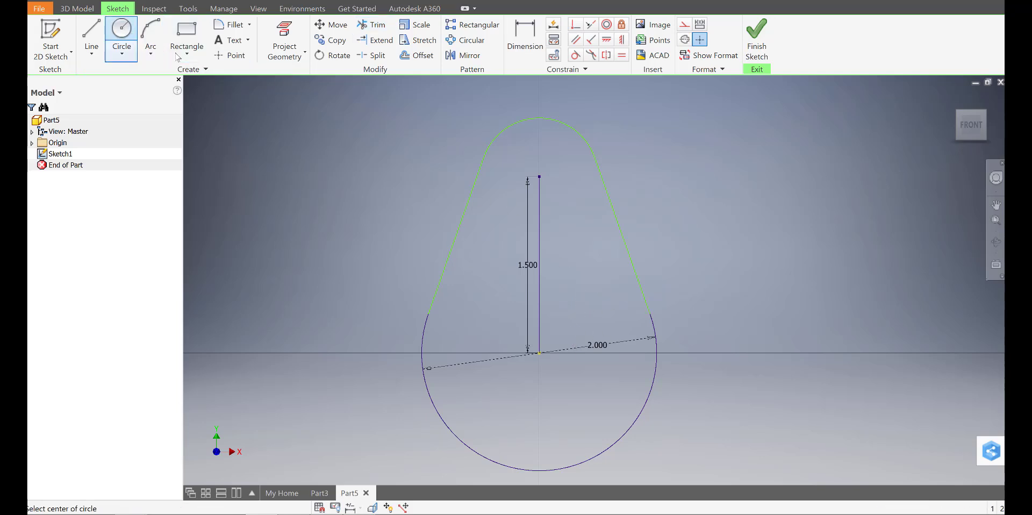
left_click(539, 353)
key("BackSpace")
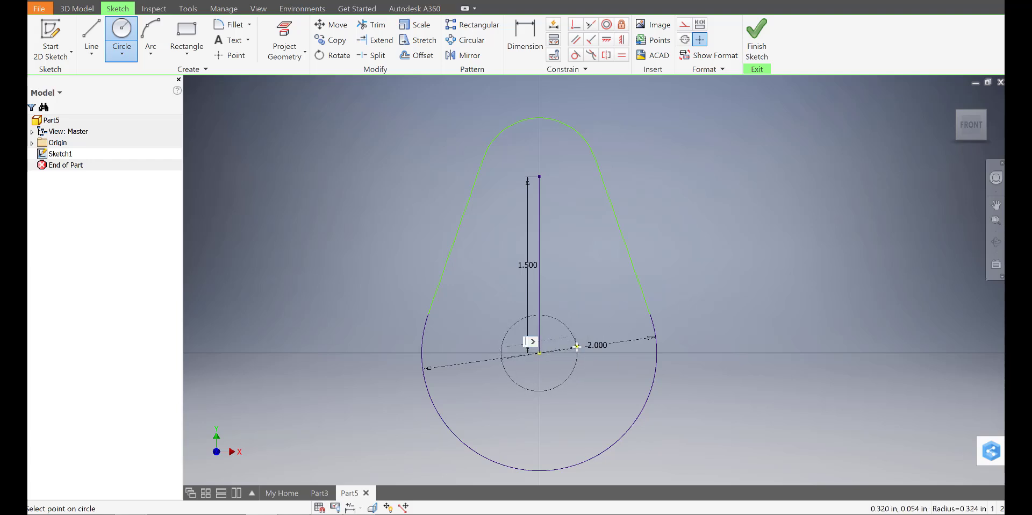
type("0.27")
key("Return")
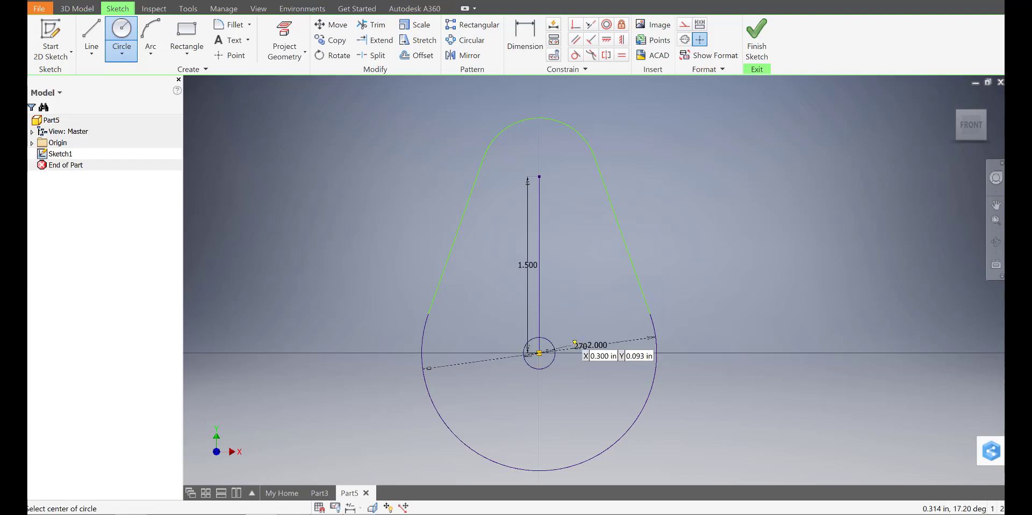
key("Escape")
Step: Delete the 1.500 vertical line and finish the sketch
left_click(540, 263)
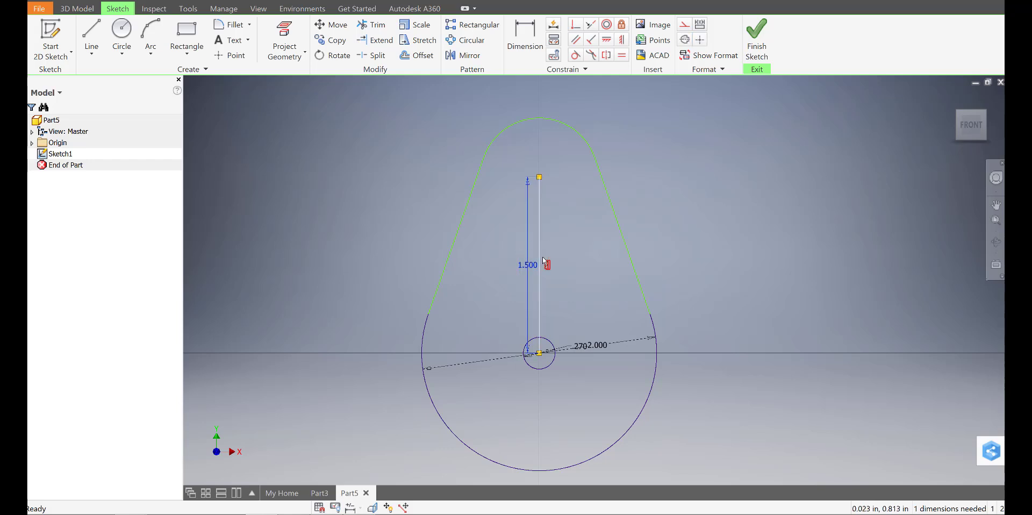
key("Delete")
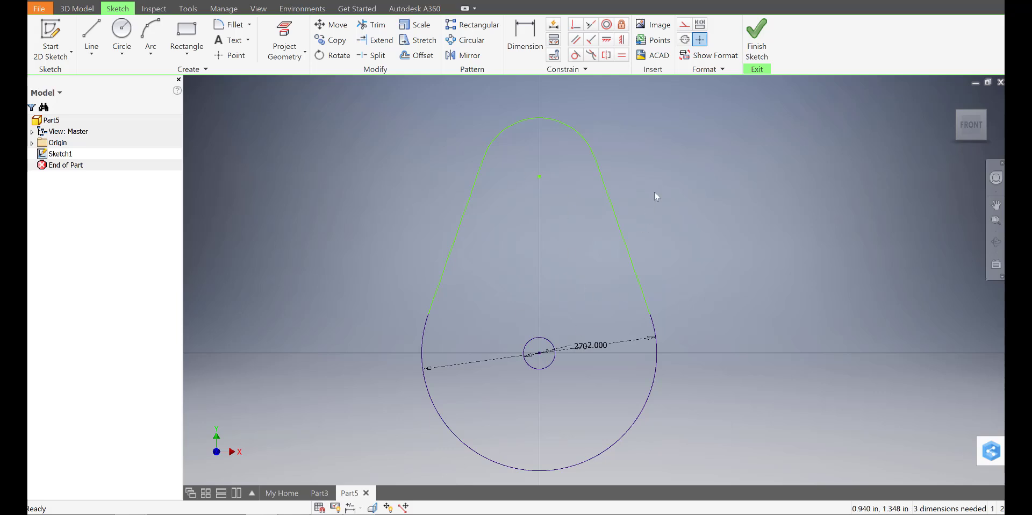
key("ctrl+Return")
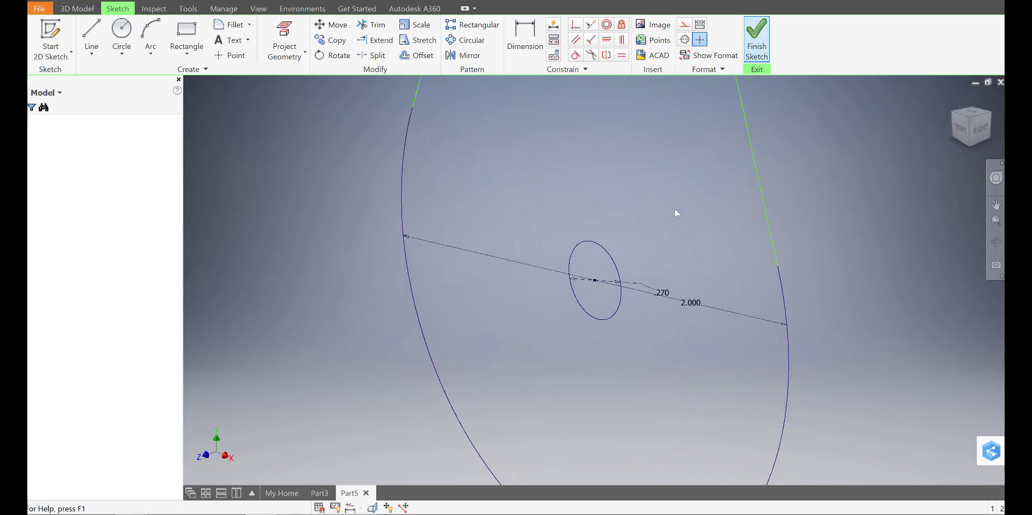
Step: Extrude the teardrop cam profile 3/16 in, creating Extrusion1 with the centre hole
left_click(91, 38)
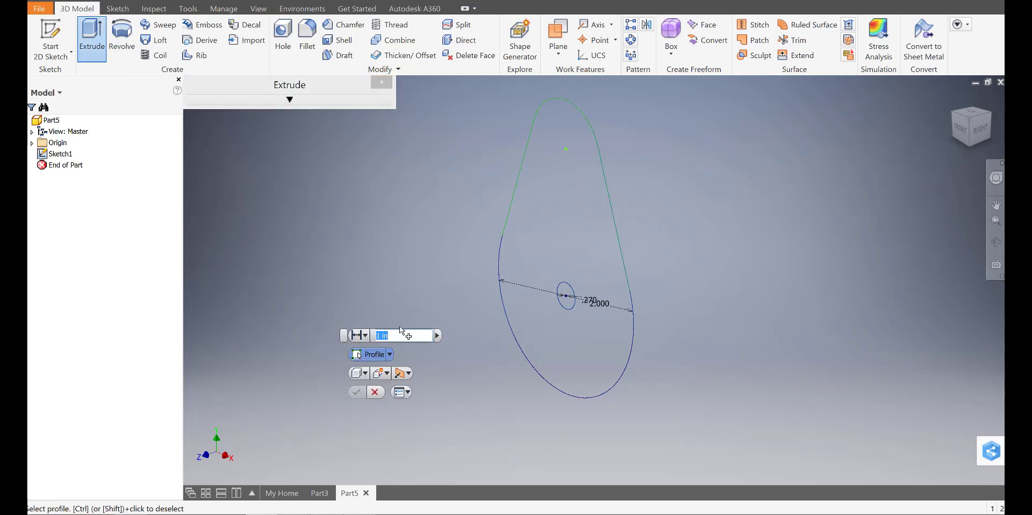
left_click(548, 268)
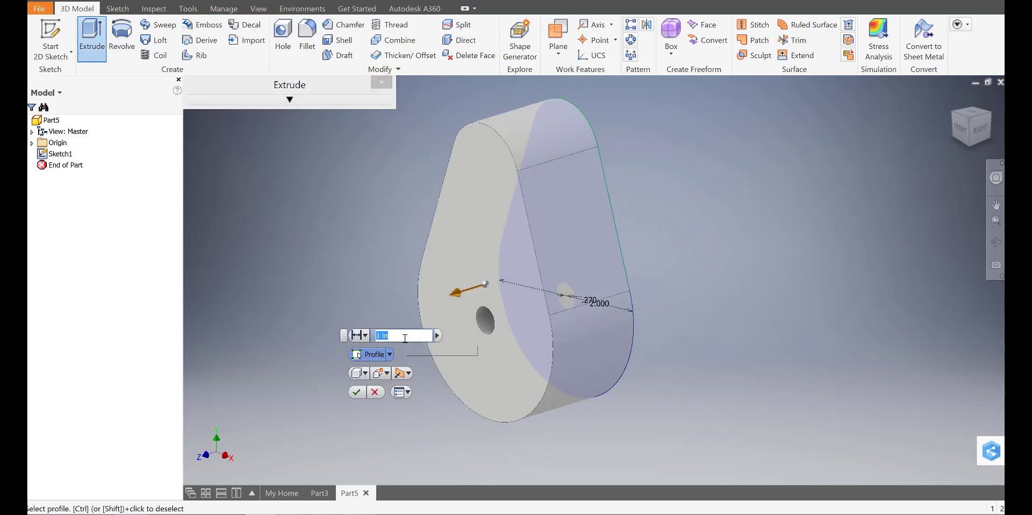
type("3/16")
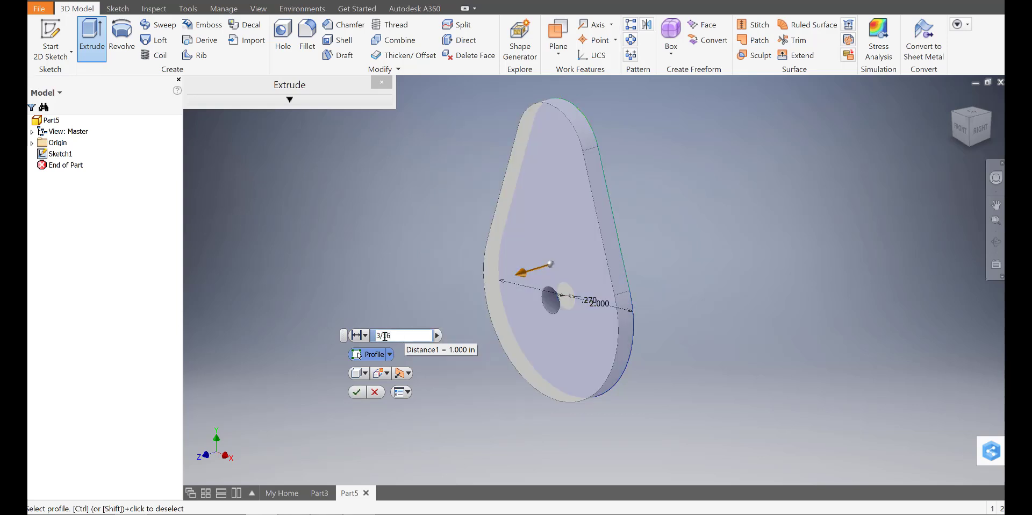
left_click(355, 393)
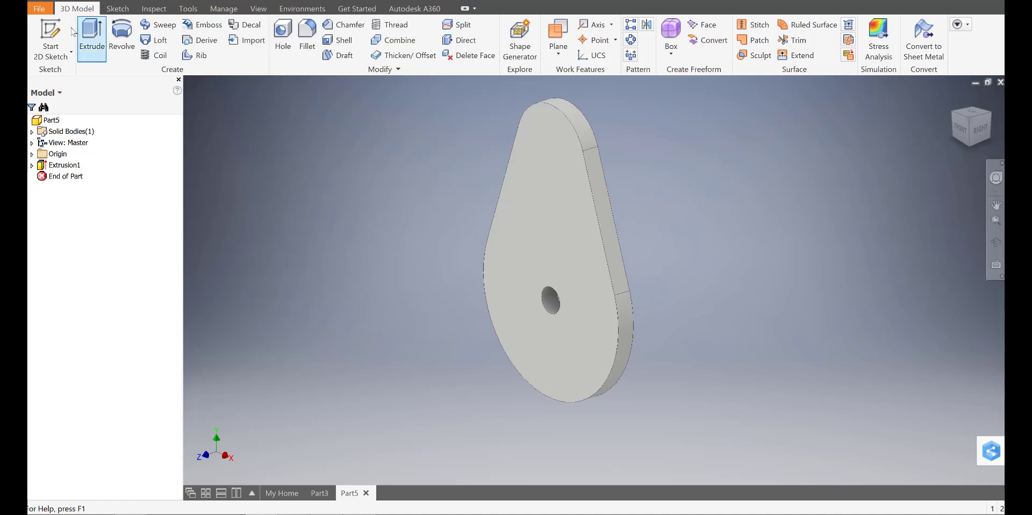
Step: Create a new part, Part6, from the Standard.ipt template
left_click(41, 10)
left_click(61, 51)
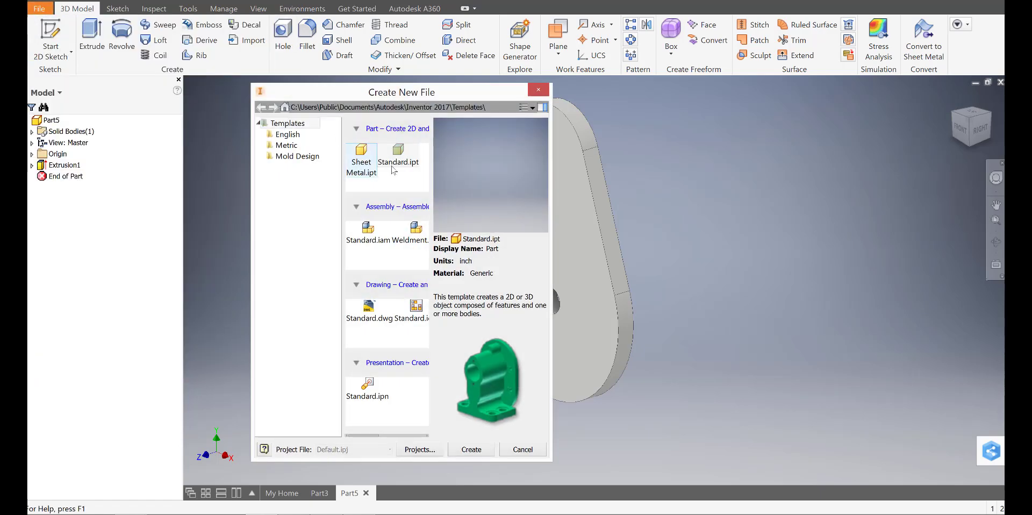
double_click(400, 156)
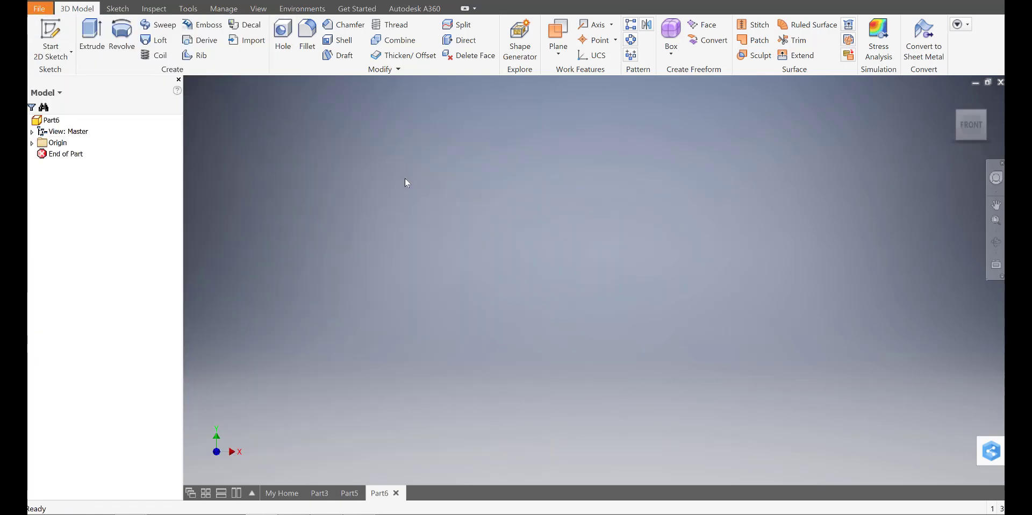
Step: Start a 2D sketch on the front origin plane
left_click(51, 33)
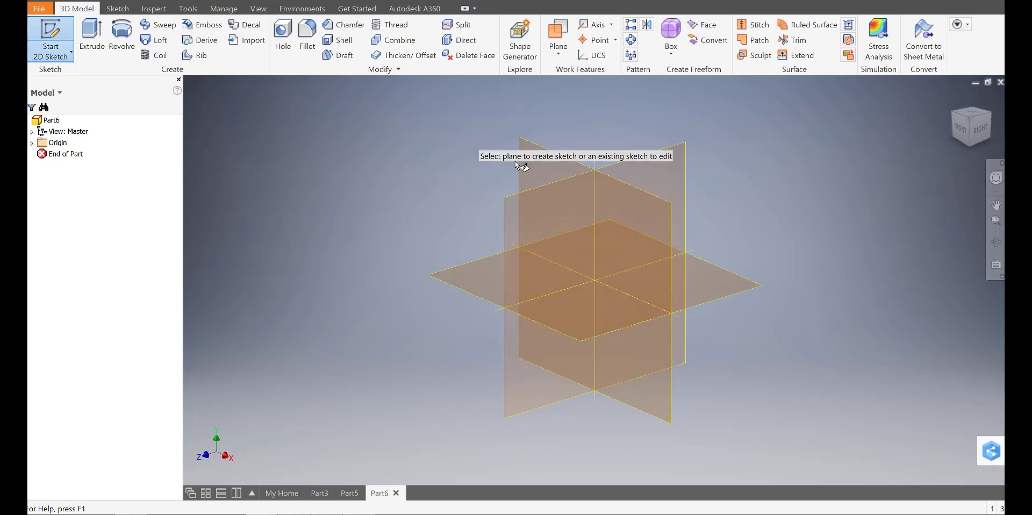
left_click(534, 152)
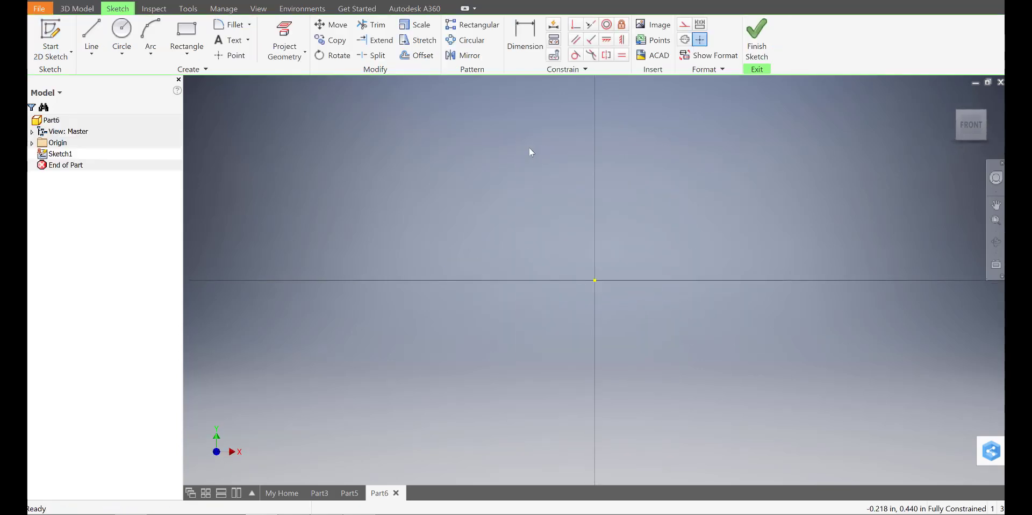
left_click(189, 56)
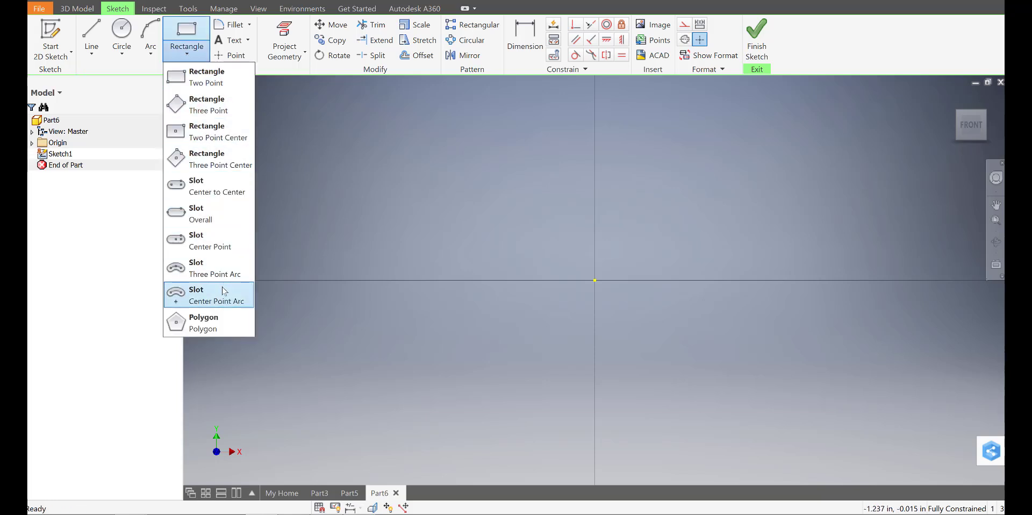
Step: Draw a hexagon with the Polygon tool, centred on the origin and sized by one vertex
left_click(205, 326)
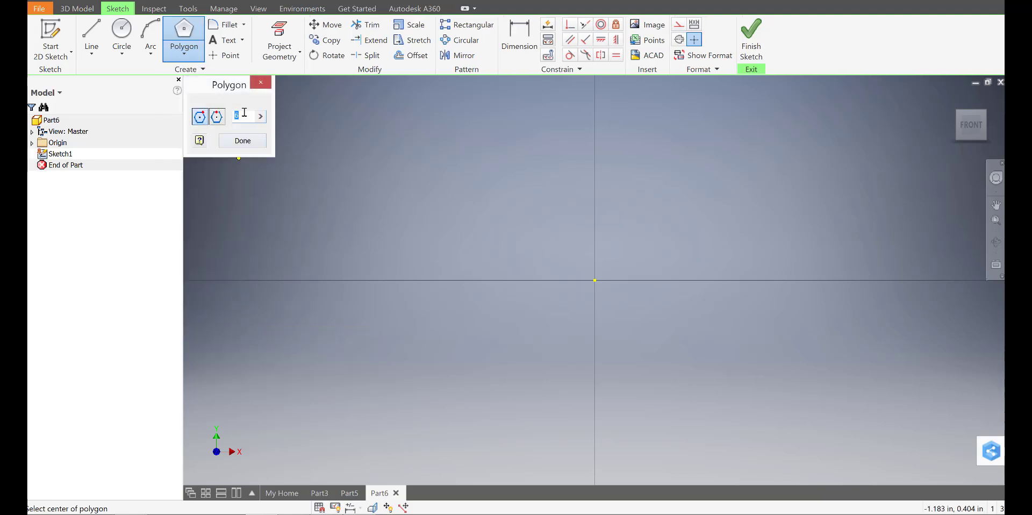
left_click(594, 280)
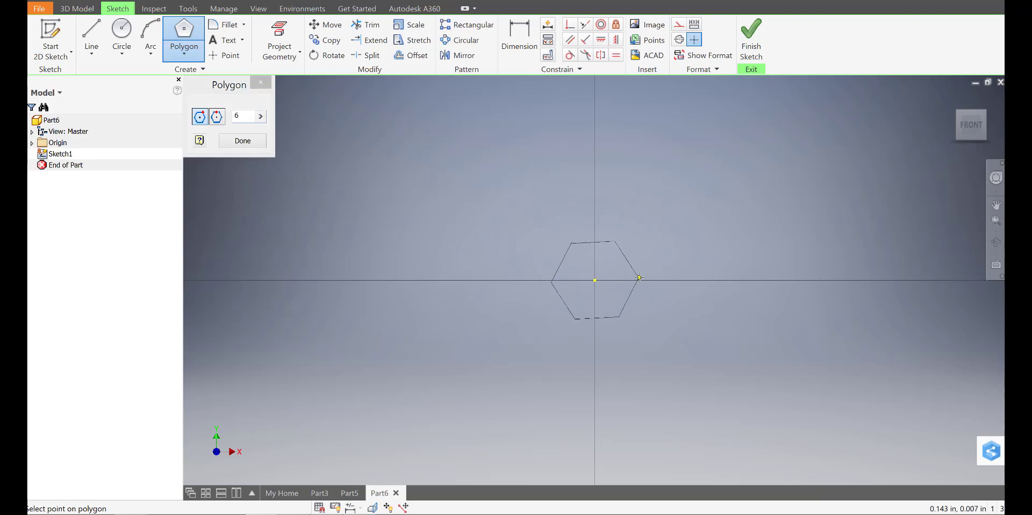
left_click(762, 279)
scroll(745, 331, "up", 4)
scroll(446, 323, "down", 4)
left_click(246, 142)
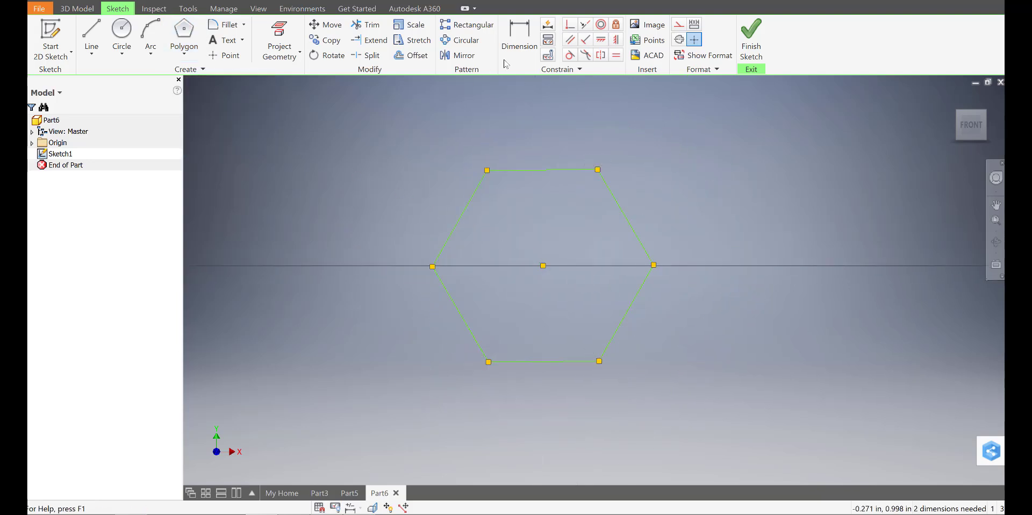
Step: Dimension the hexagon 2 in between two opposite parallel flats
left_click(524, 38)
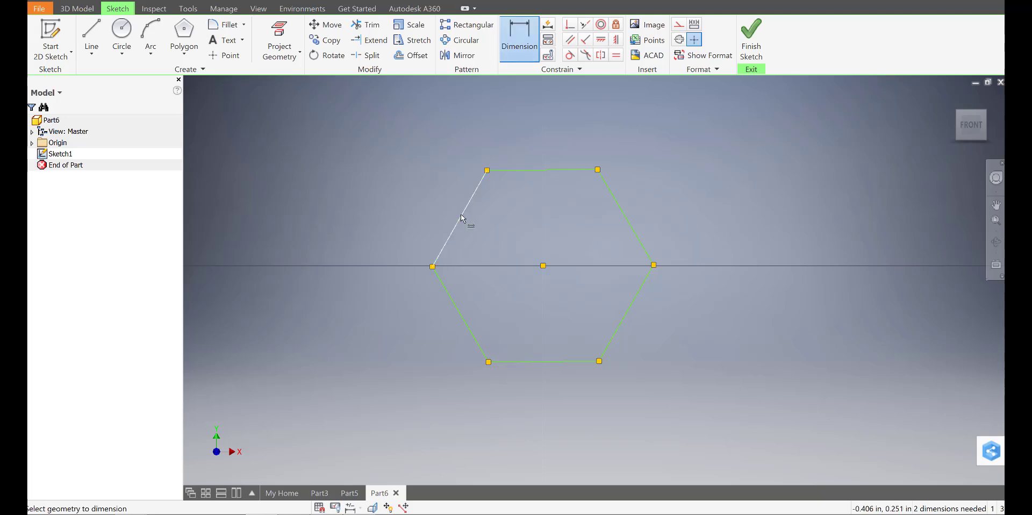
left_click(462, 216)
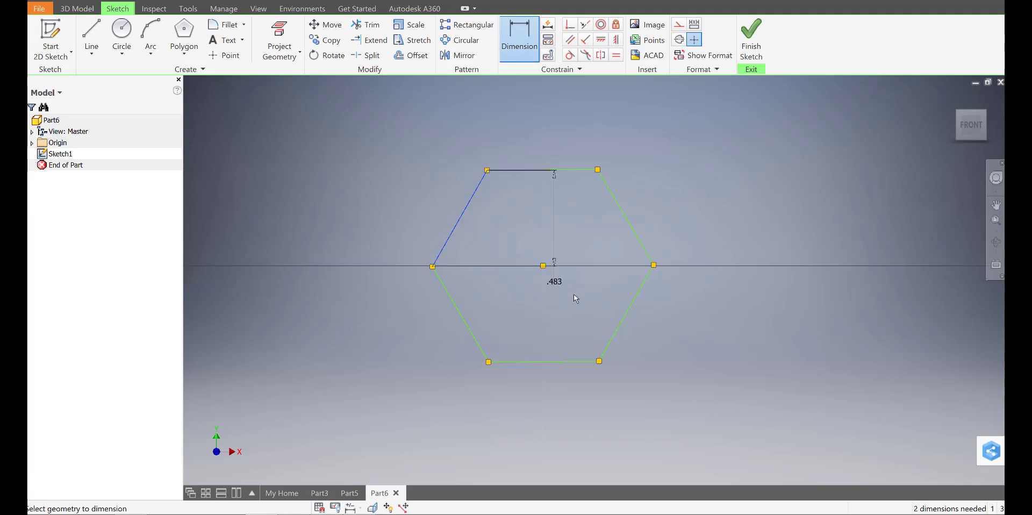
left_click(618, 332)
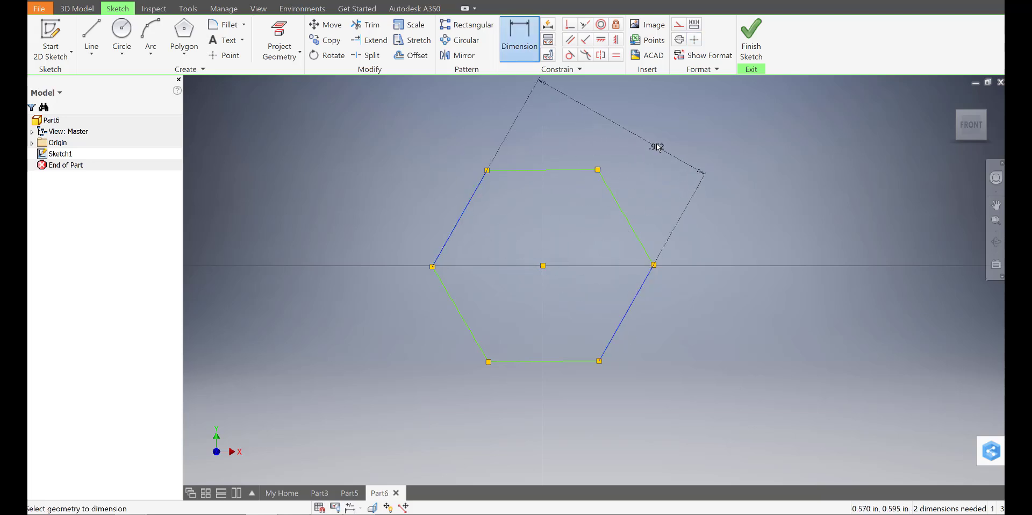
left_click(650, 134)
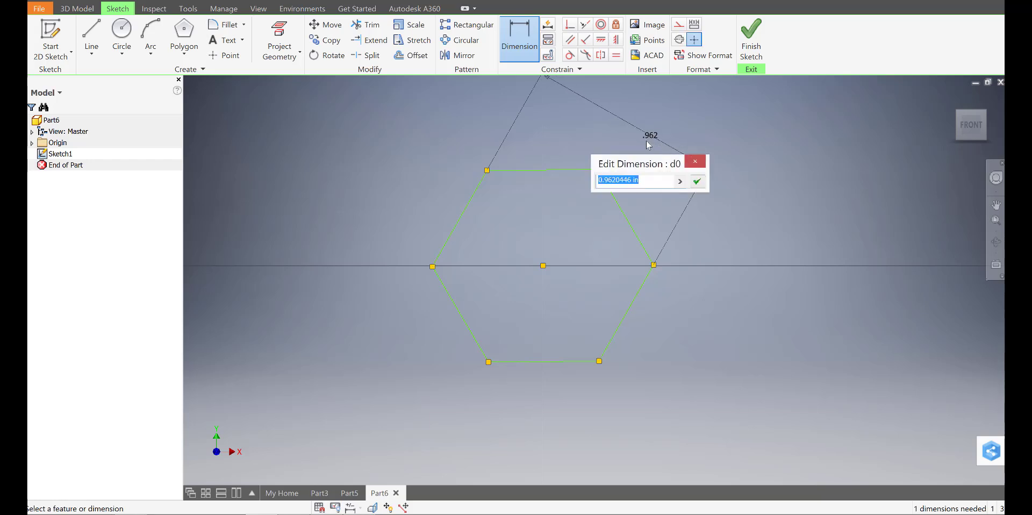
type("2")
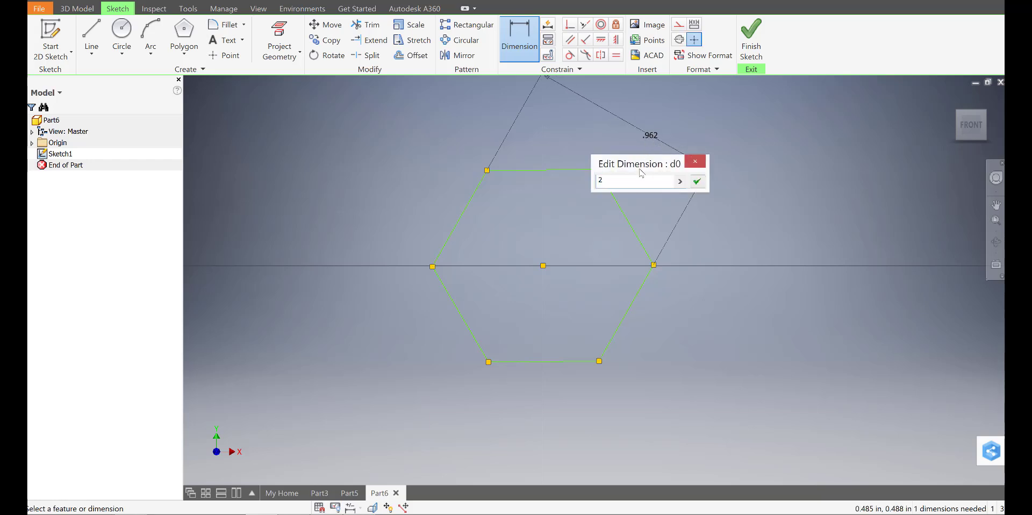
key("Return")
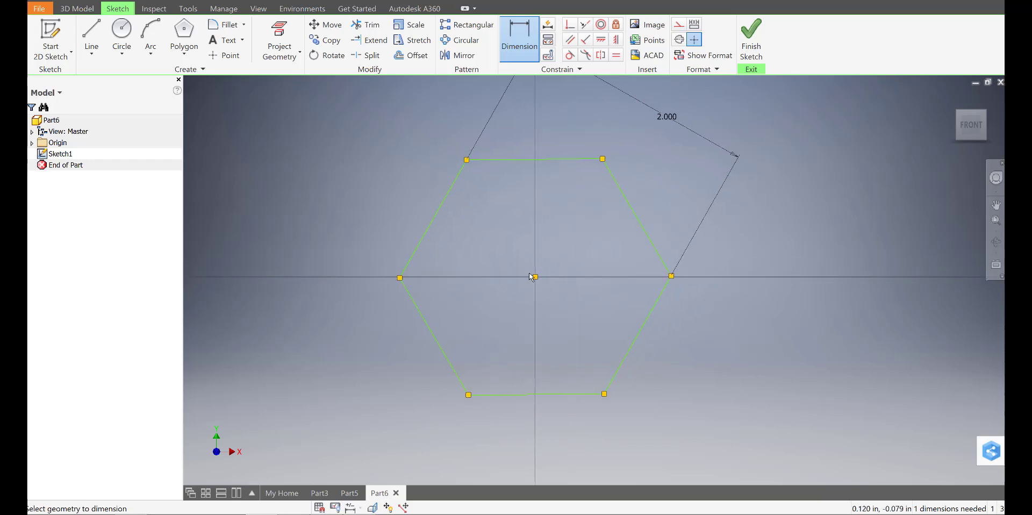
Step: Draw a .270 diameter circle at the hexagon's centre point
left_click(121, 35)
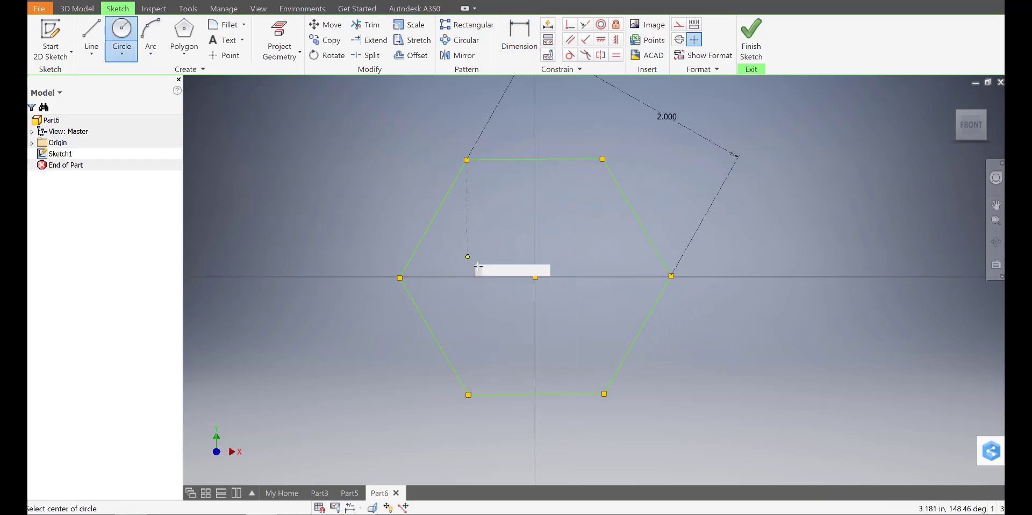
left_click(536, 277)
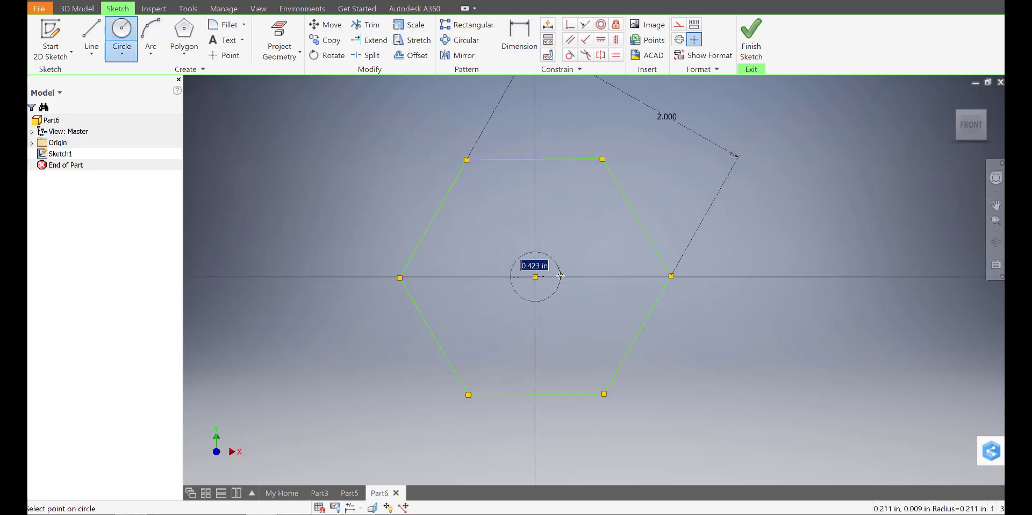
key("BackSpace")
type(".270")
key("Return")
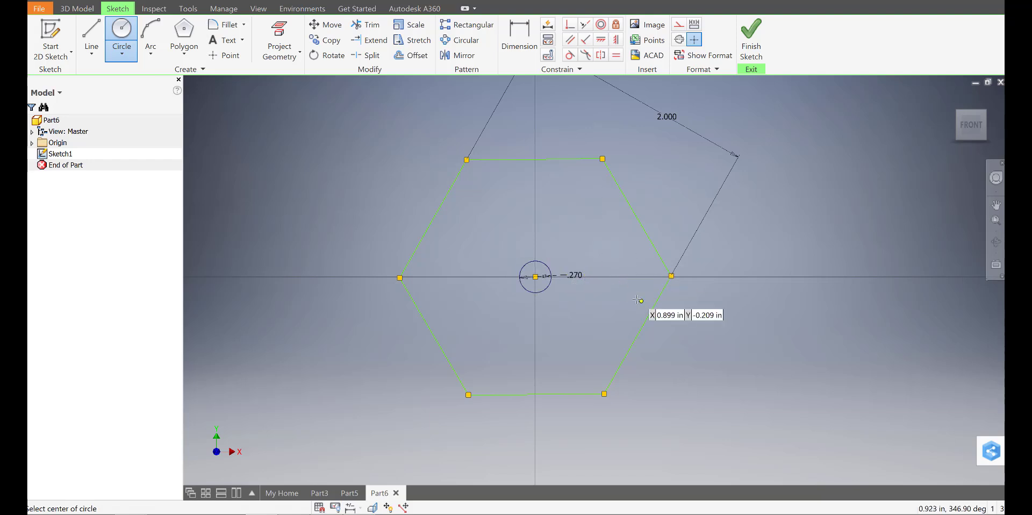
Step: Finish the sketch and extrude the hexagon profile 3/16 in into Extrusion1
left_click(751, 40)
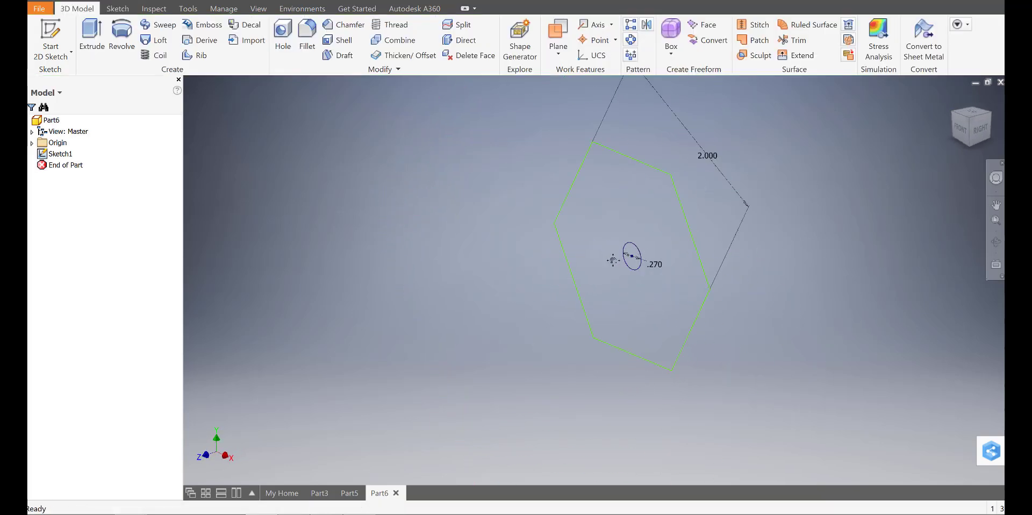
left_click(92, 34)
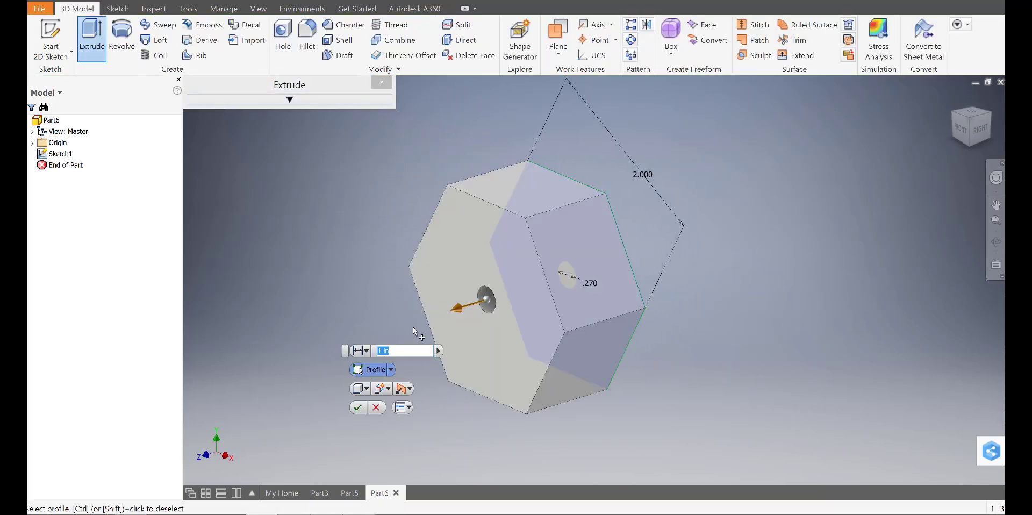
type("3/16")
key("Return")
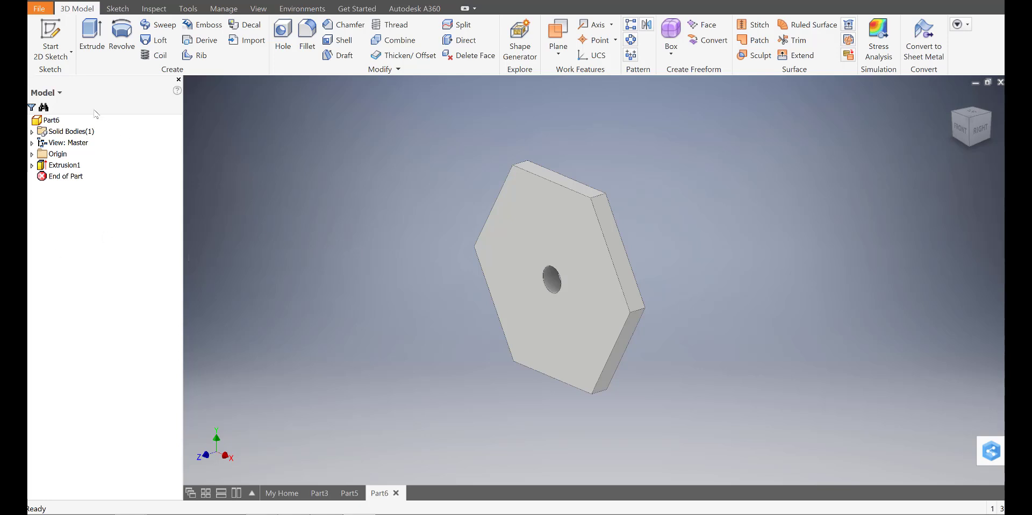
Step: Create Part7 from Standard.ipt and start Sketch1 on the XY origin plane
left_click(46, 9)
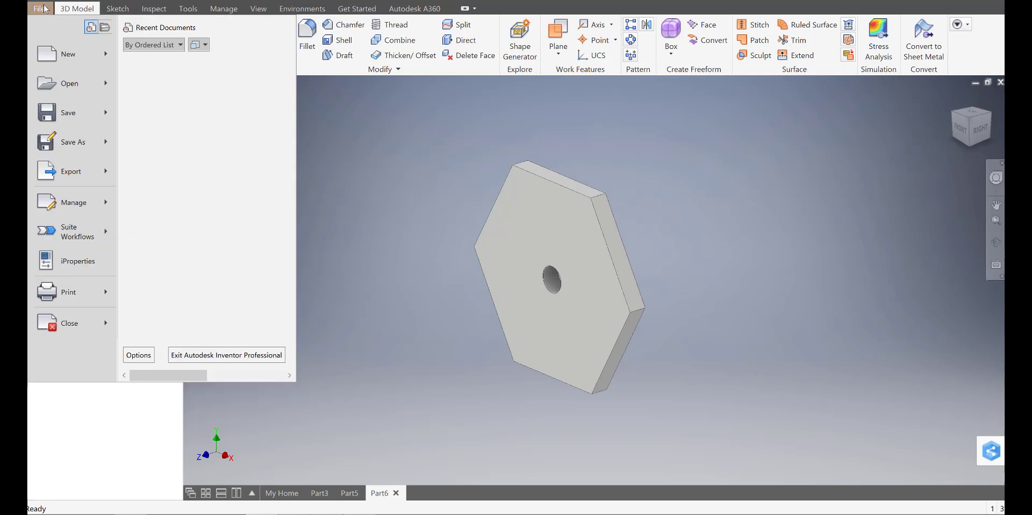
left_click(67, 53)
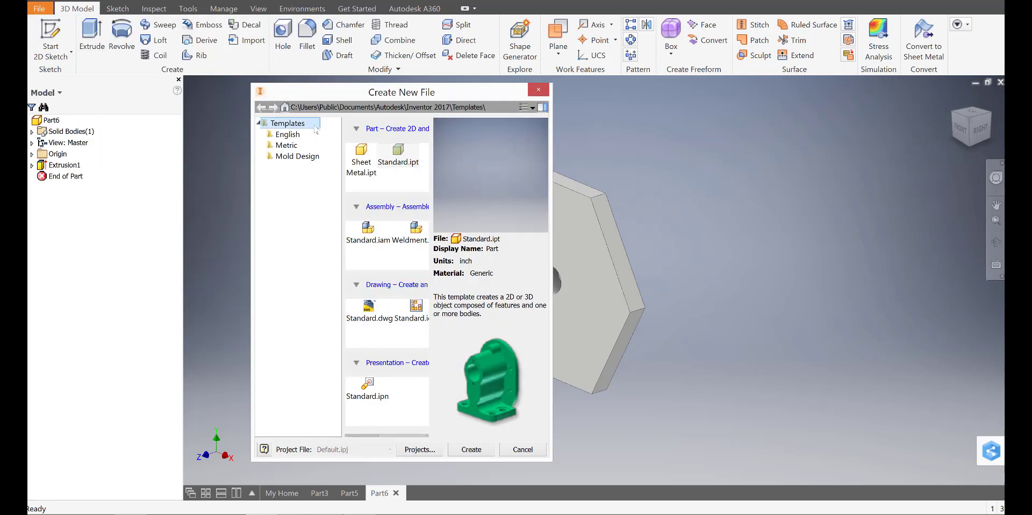
double_click(408, 157)
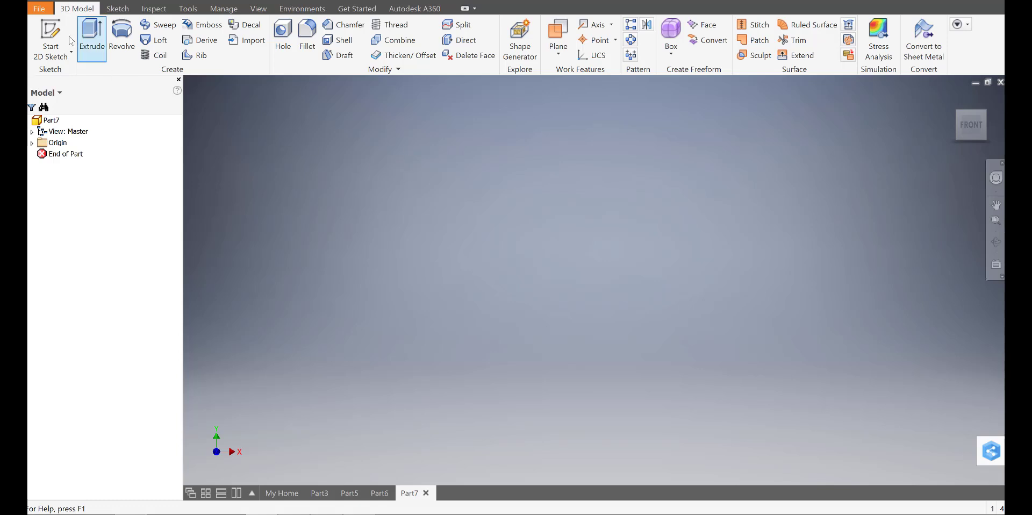
left_click(51, 35)
left_click(549, 160)
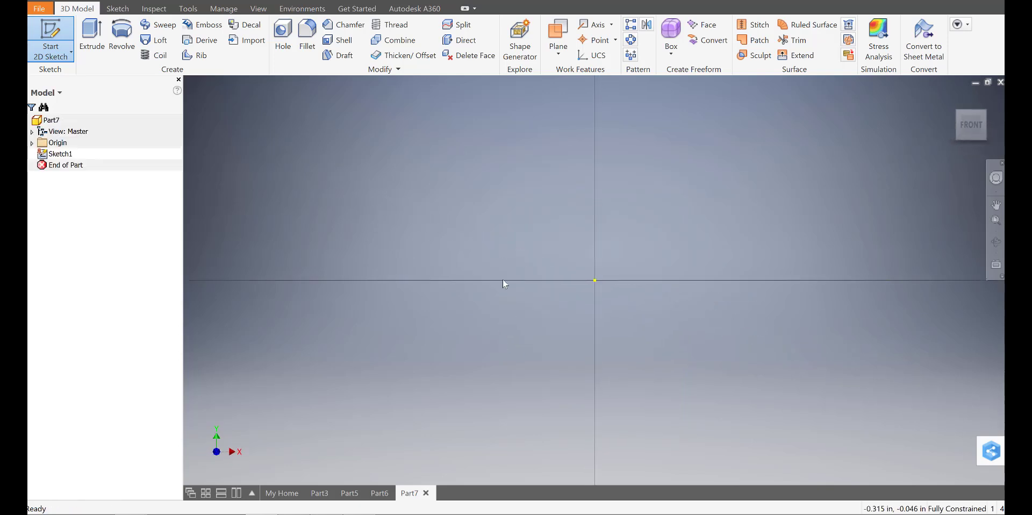
Step: Draw 1 in and 2 in diameter circles, both centred on the sketch origin
key("c")
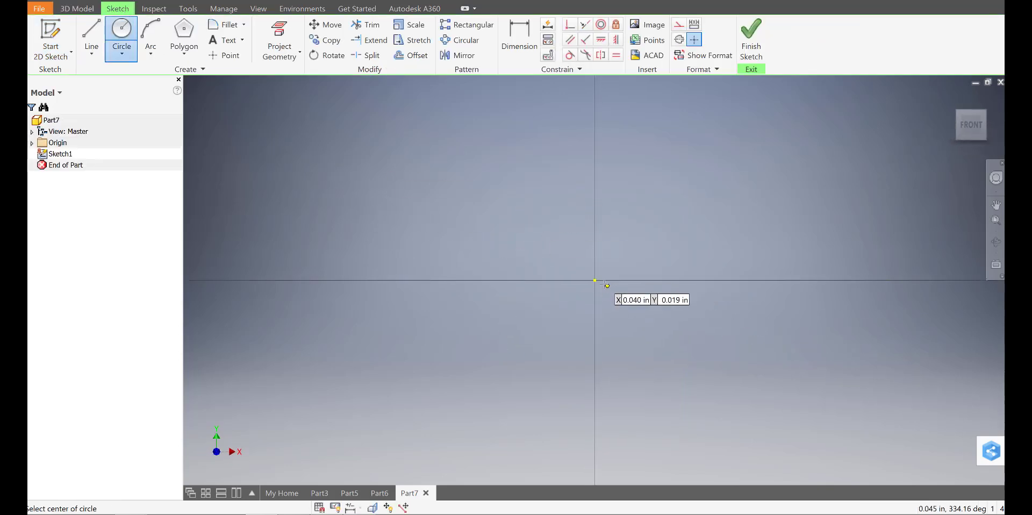
left_click(594, 280)
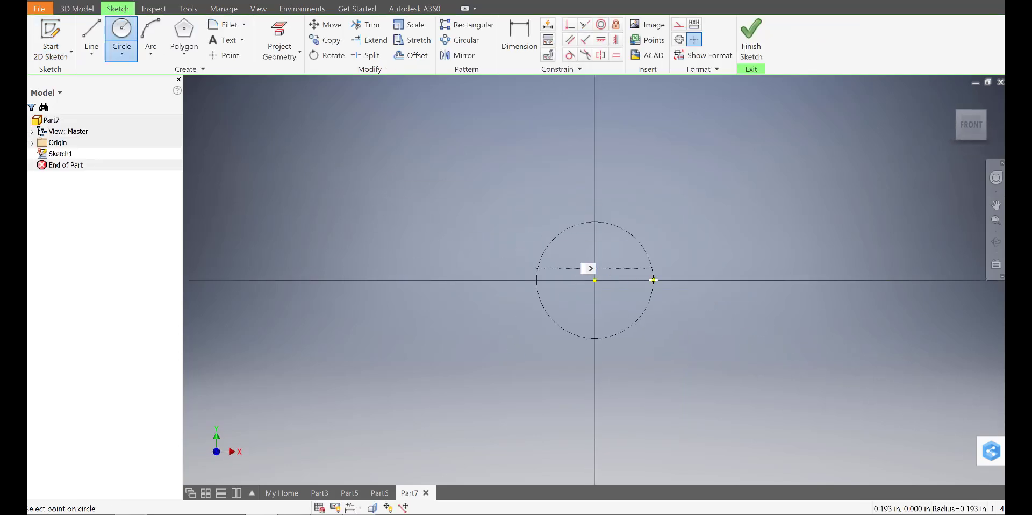
type("1")
key("Return")
left_click(595, 280)
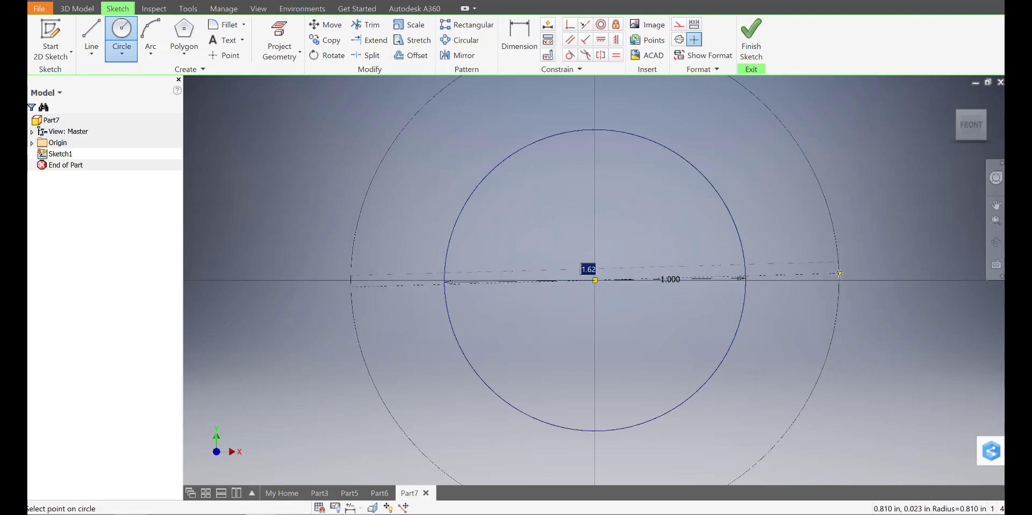
type("2")
key("Return")
scroll(795, 290, "down", 3)
middle_click_drag(795, 290, 733, 294)
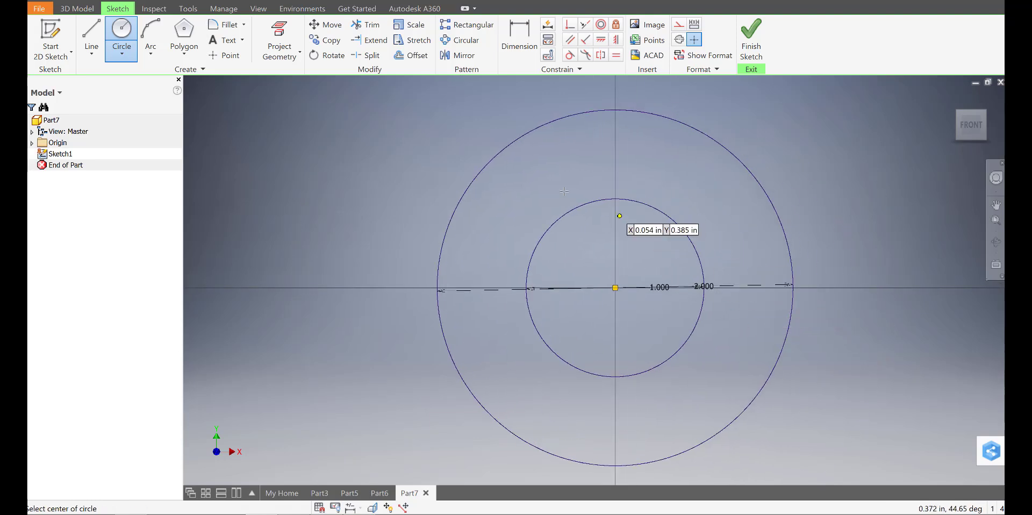
left_click(91, 54)
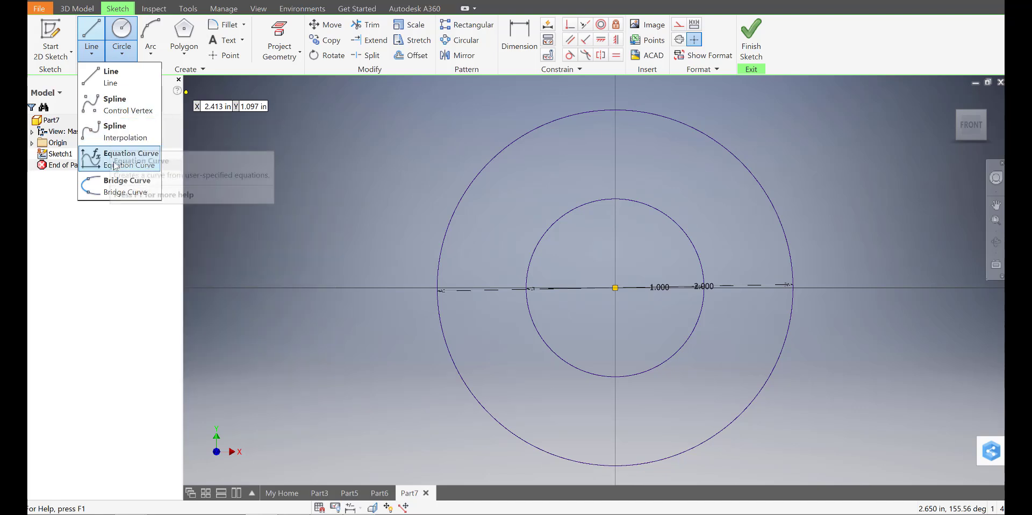
Step: Draw an interpolation spline from the inner circle's top, via left, bottom and right points, to the outer circle's top
left_click(125, 131)
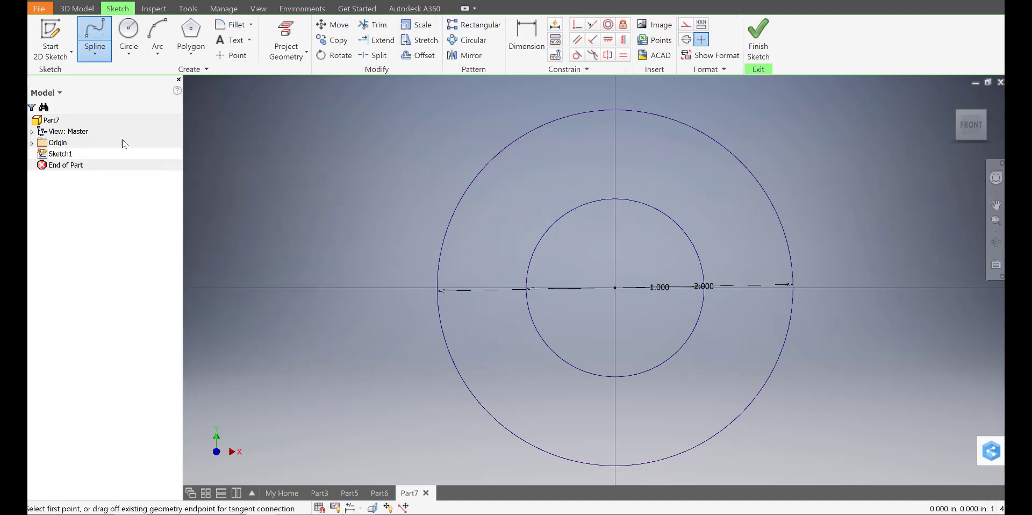
left_click(615, 198)
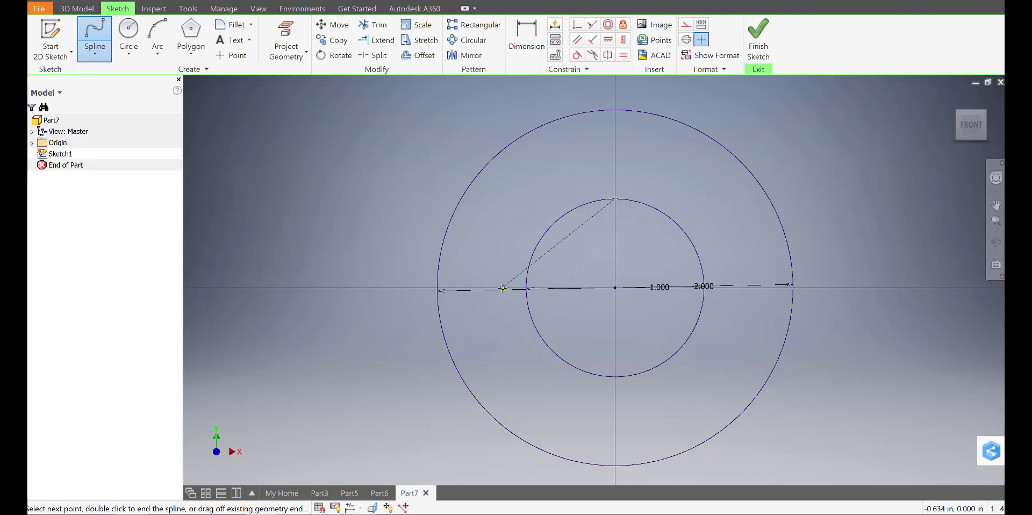
left_click(503, 287)
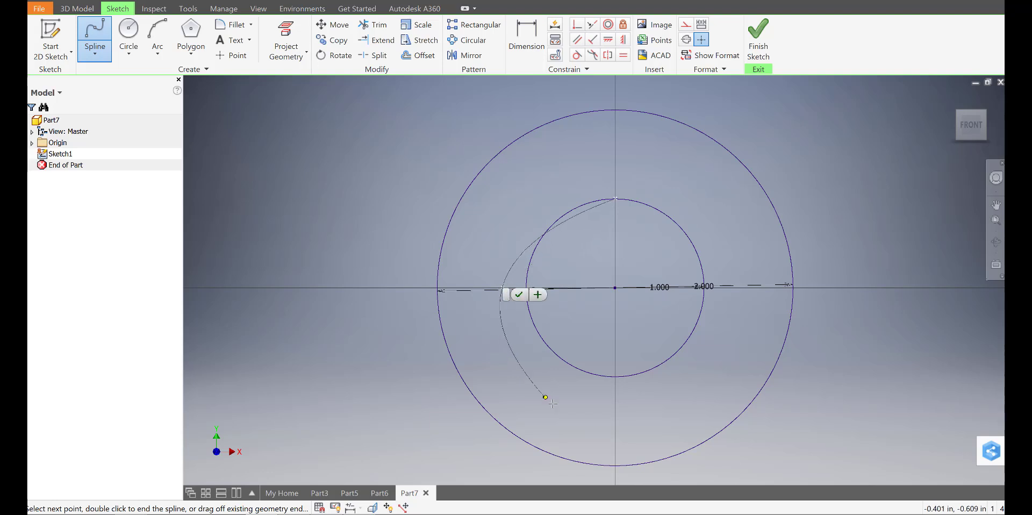
left_click(615, 426)
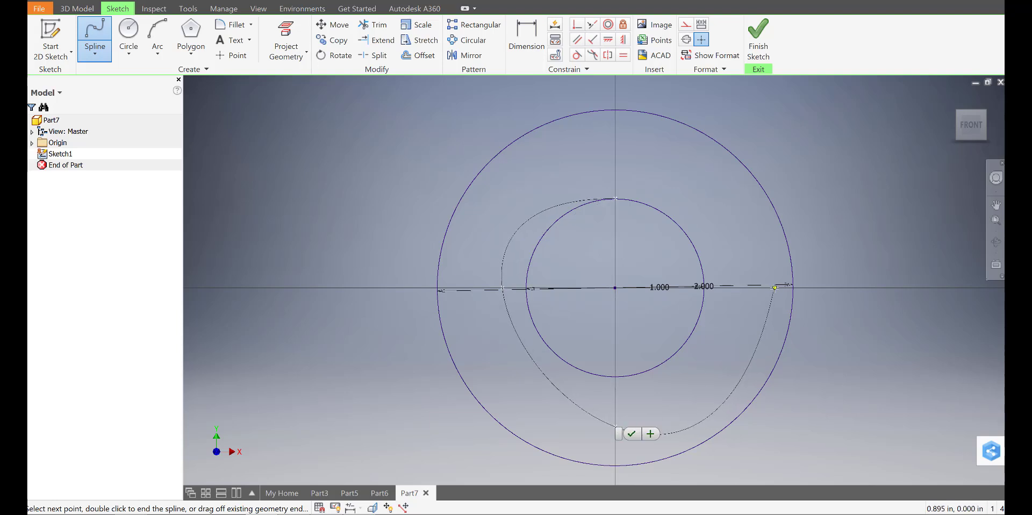
left_click(774, 287)
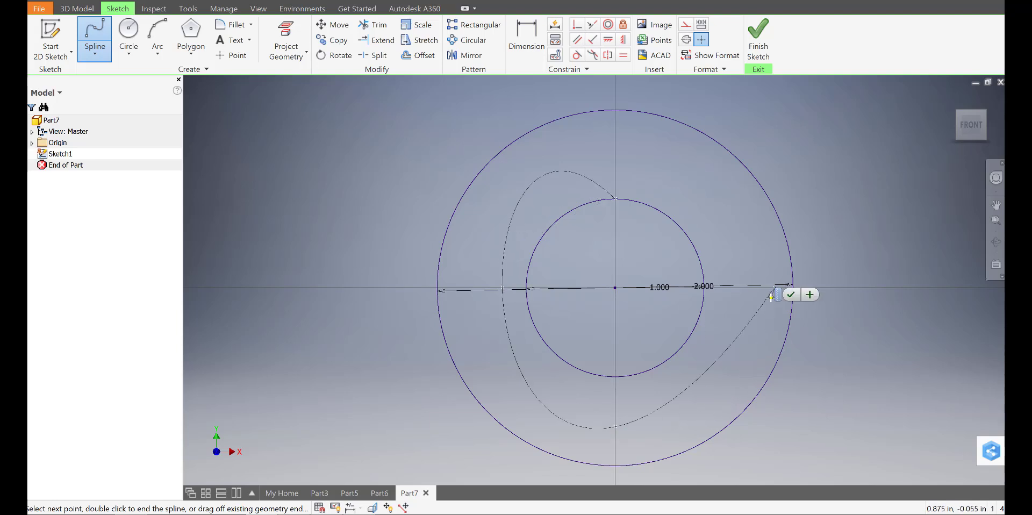
left_click(615, 109)
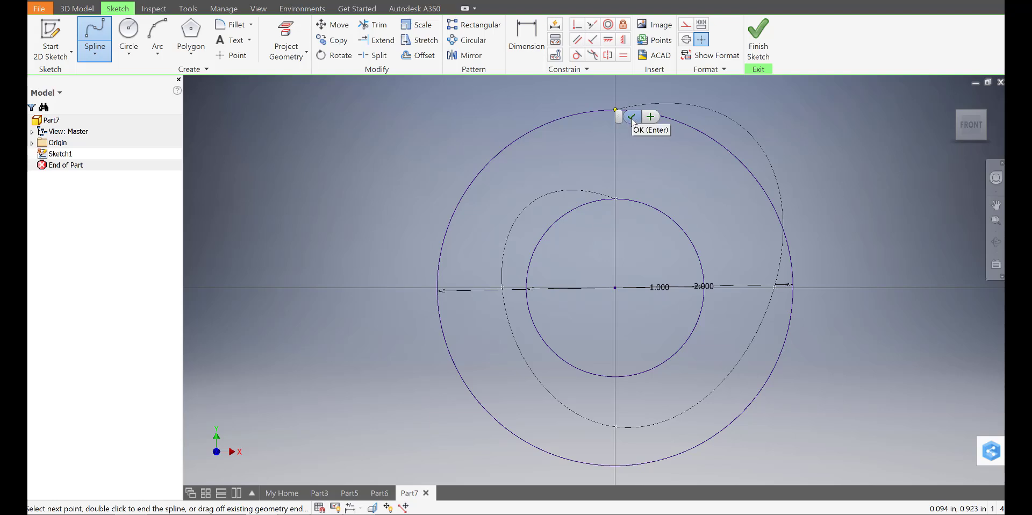
left_click(632, 117)
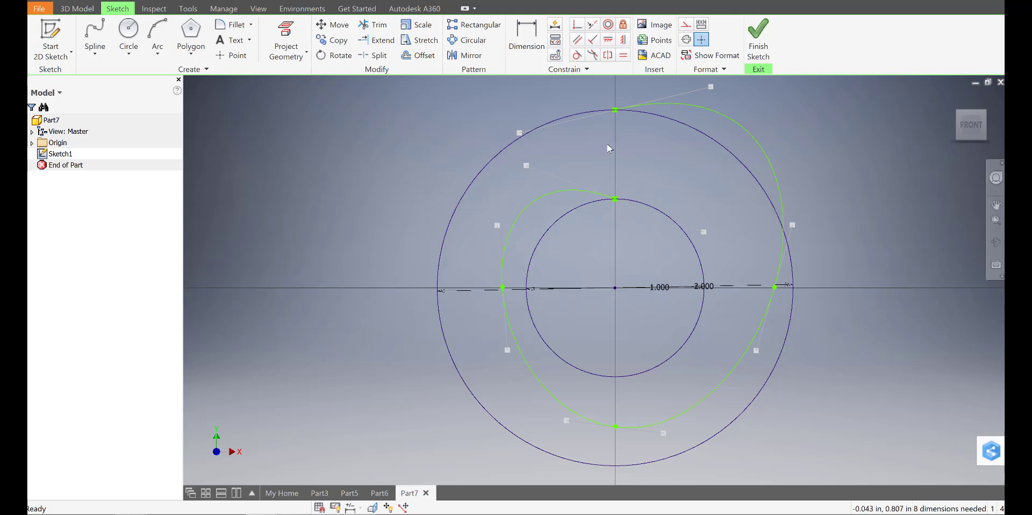
Step: Make the spline tangent to the outer circle and then to the inner circle
left_click(576, 59)
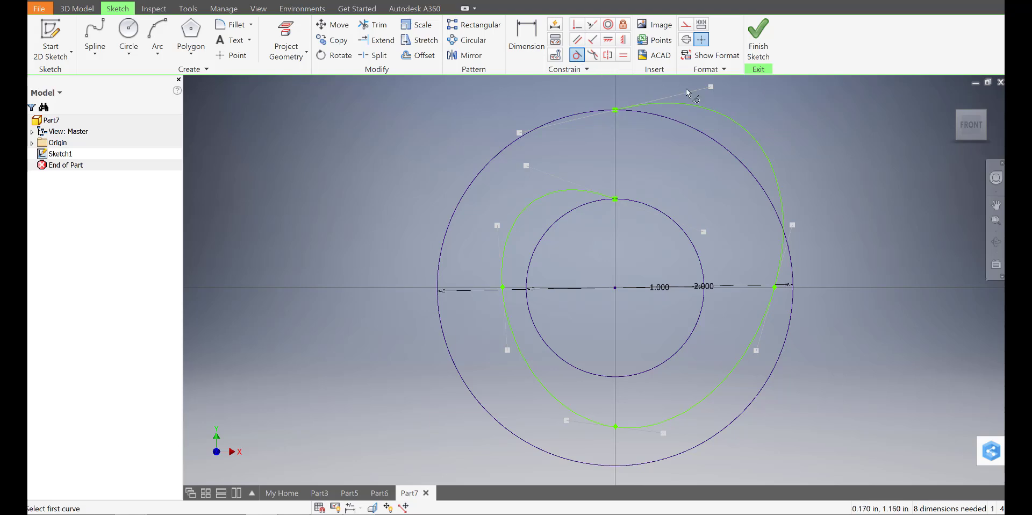
left_click(736, 125)
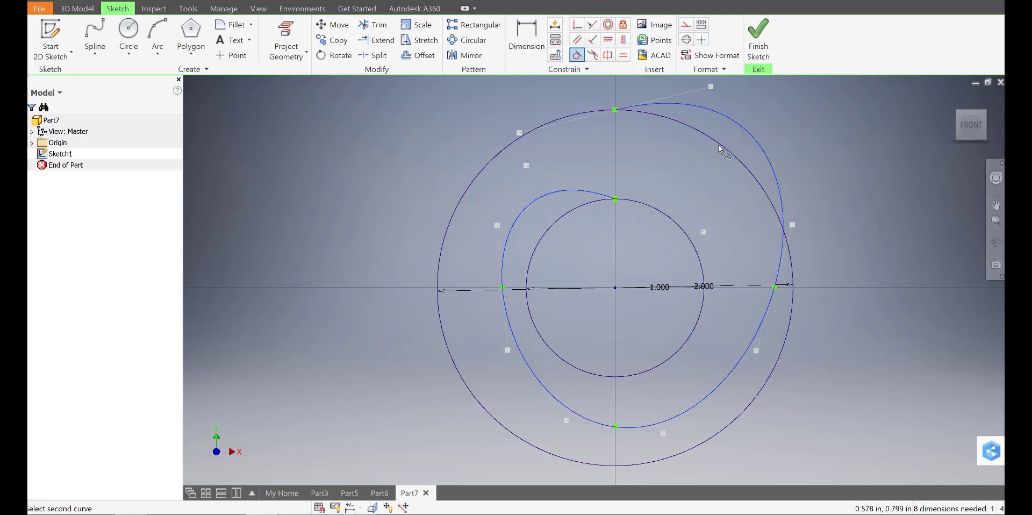
left_click(720, 146)
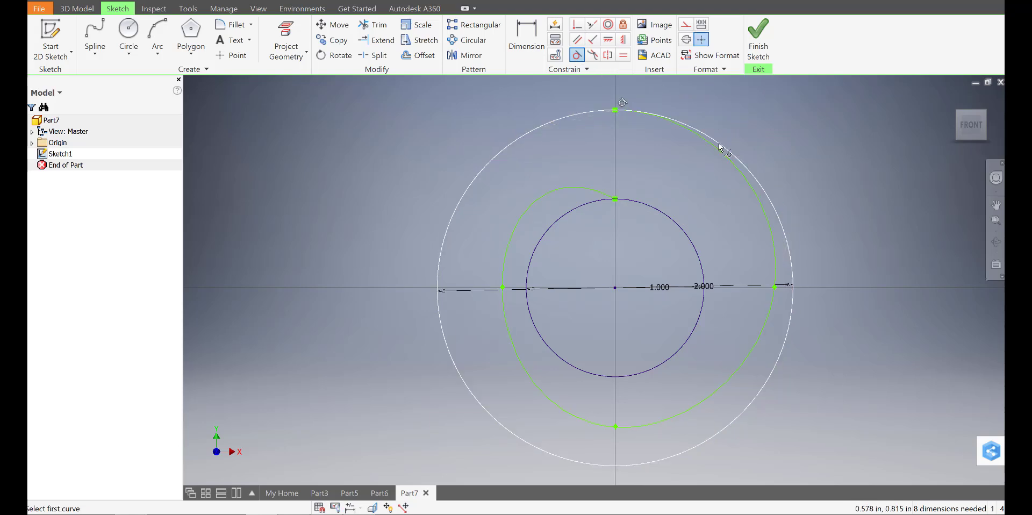
left_click(539, 202)
left_click(557, 224)
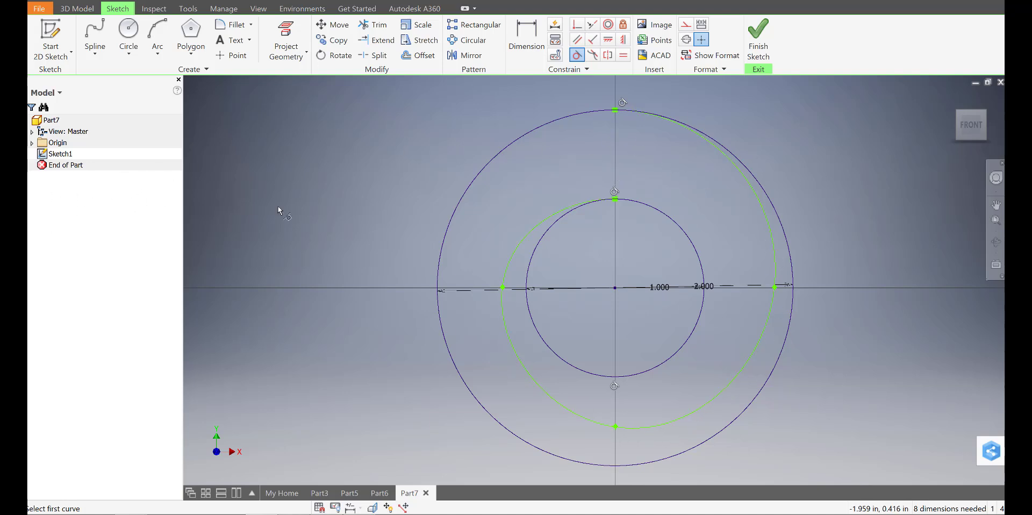
Step: Draw a 0.500 vertical line from the outer circle's top to the inner circle's top
left_click(95, 53)
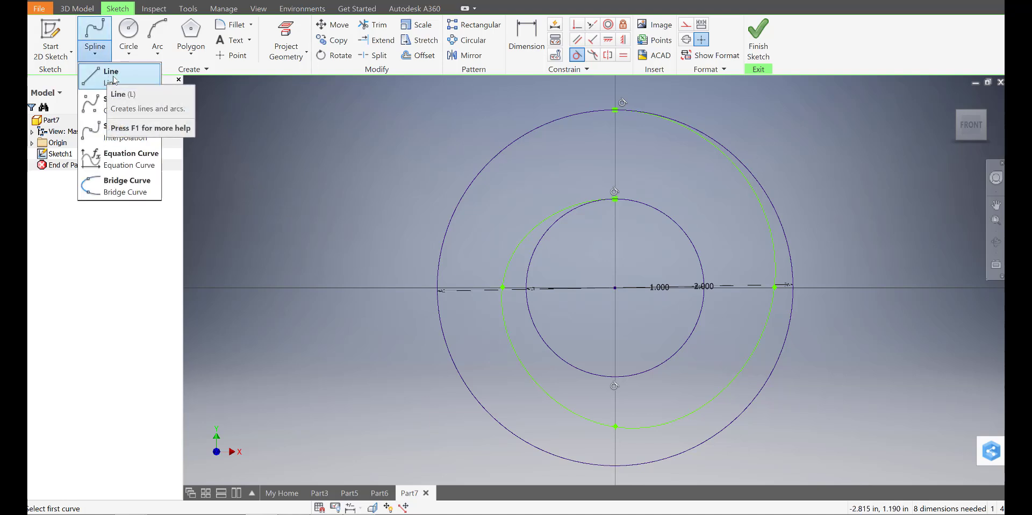
left_click(108, 81)
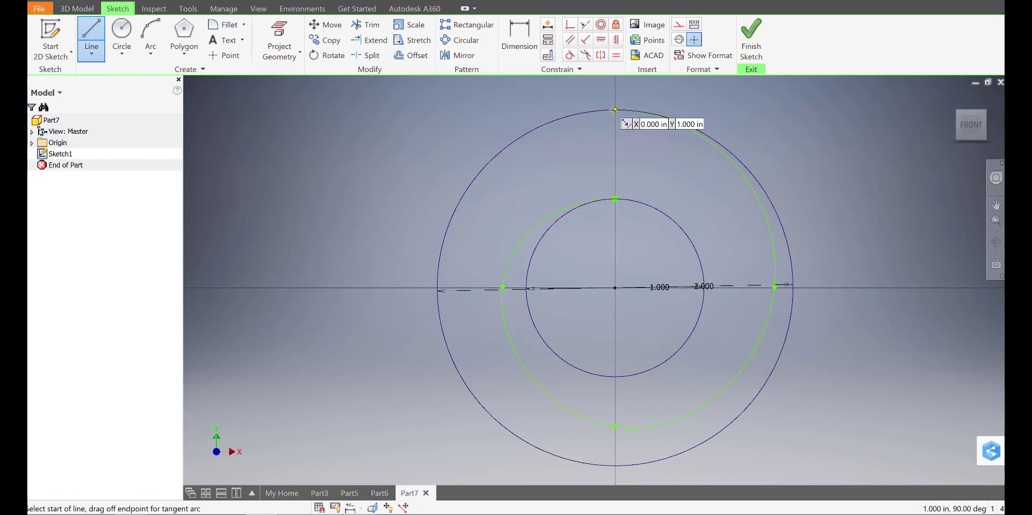
left_click(615, 110)
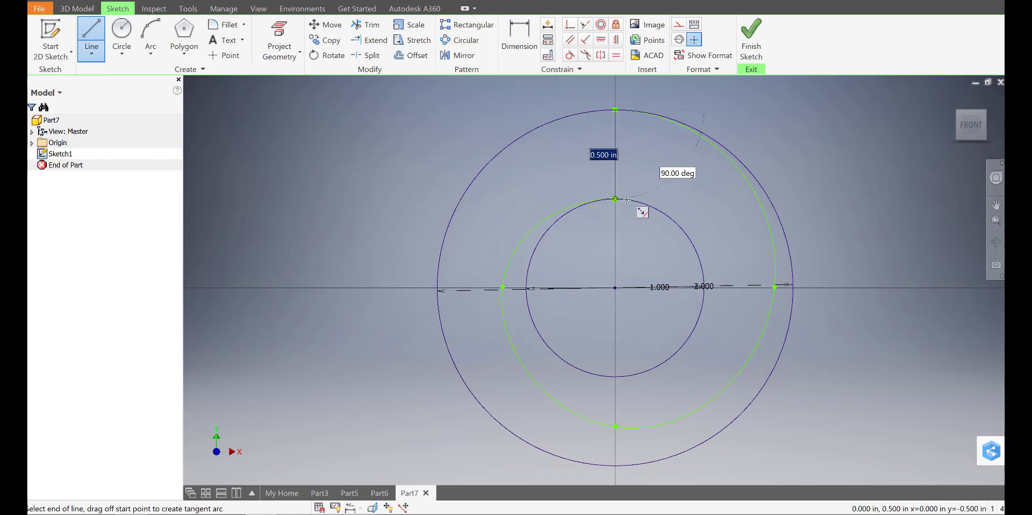
double_click(615, 199)
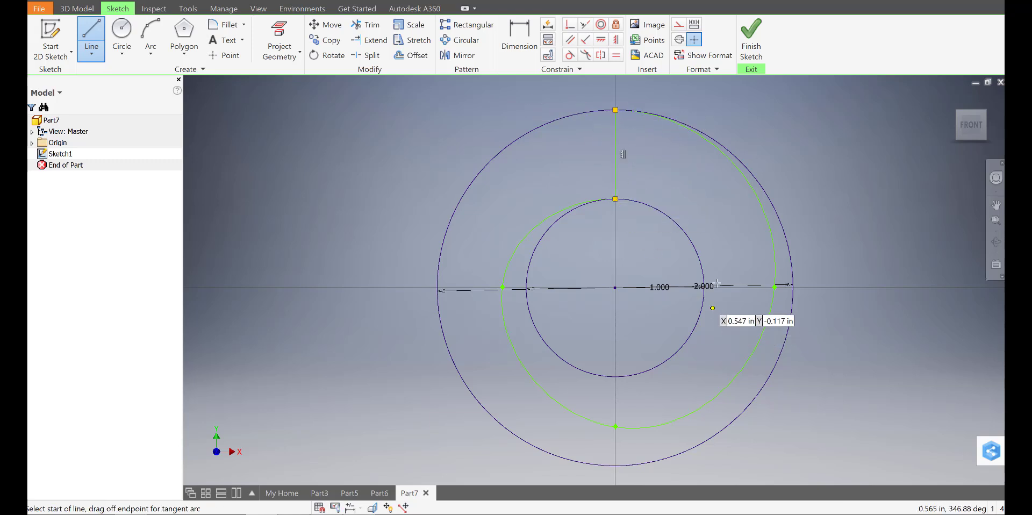
Step: Delete the 2.000 and 1.000 circles, leaving only the snail outline
left_click(366, 24)
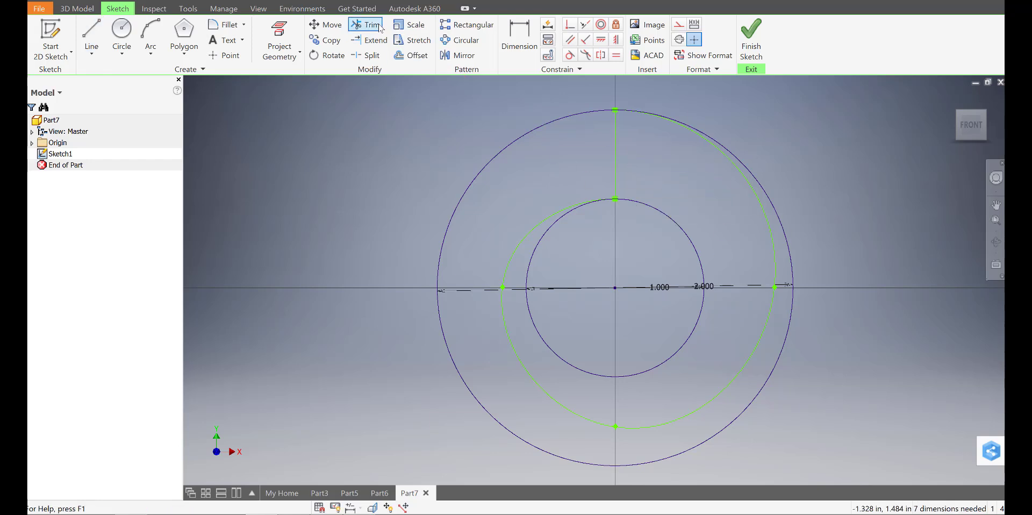
left_click(532, 132)
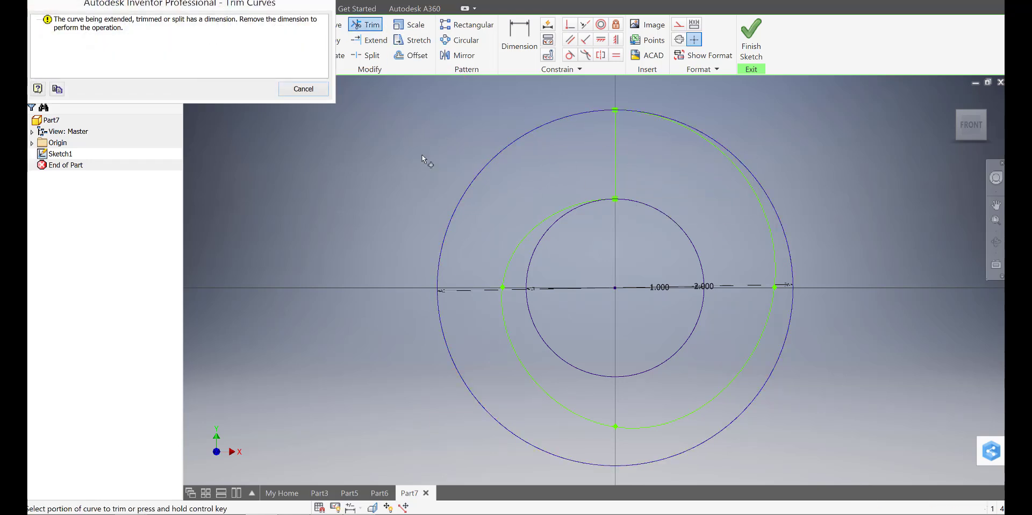
key("Escape")
key("Escape")
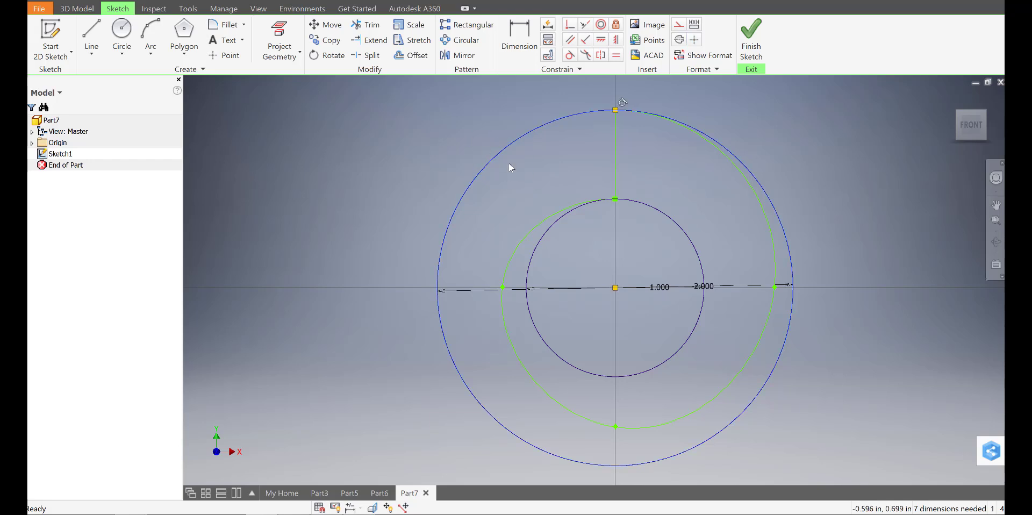
key("Delete")
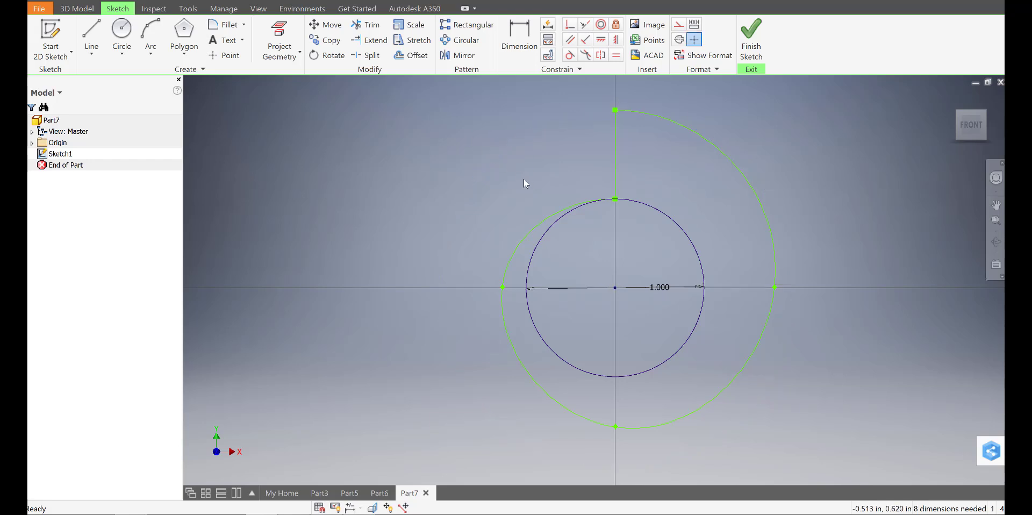
left_click(538, 243)
key("Delete")
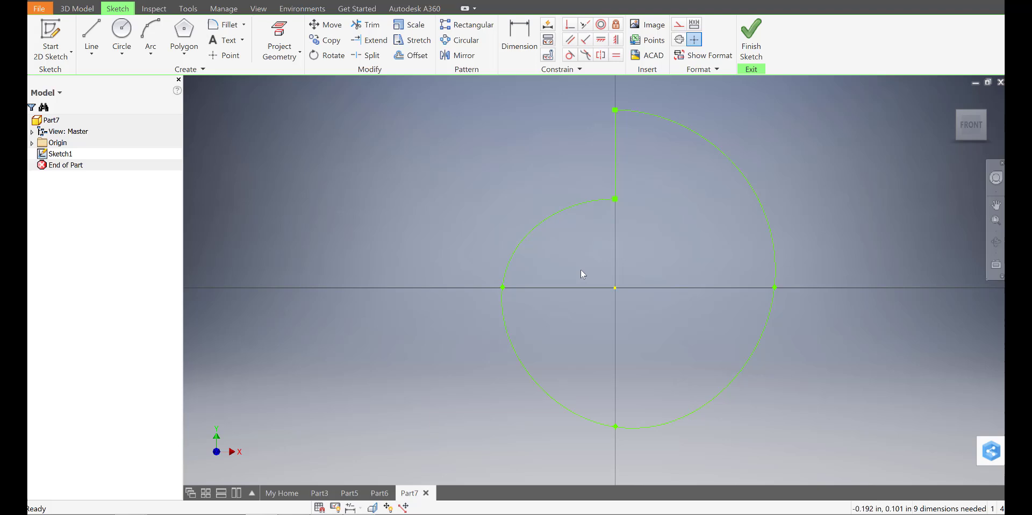
Step: Draw a 0.27 radius circle centred on the origin inside the snail outline
left_click(123, 36)
left_click(615, 288)
key("BackSpace")
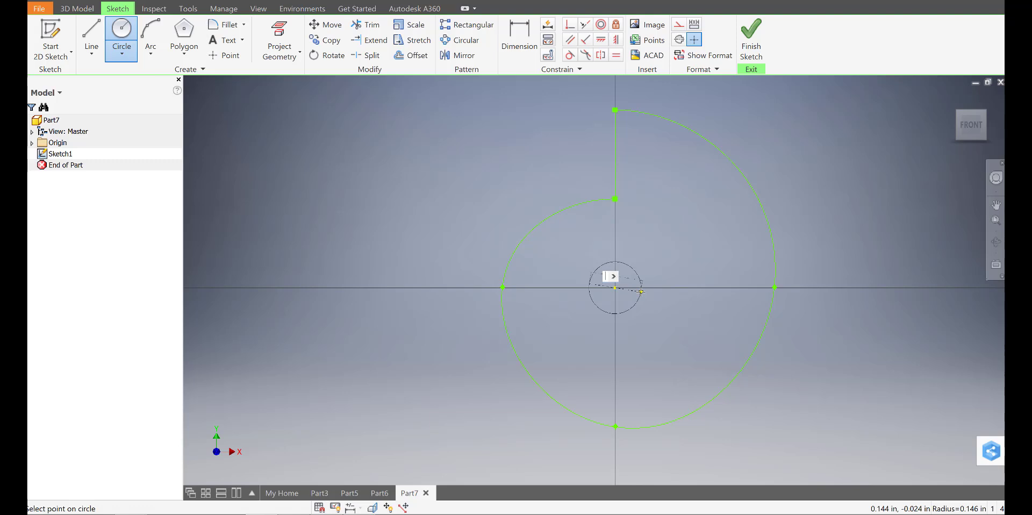
type("0.27")
key("Return")
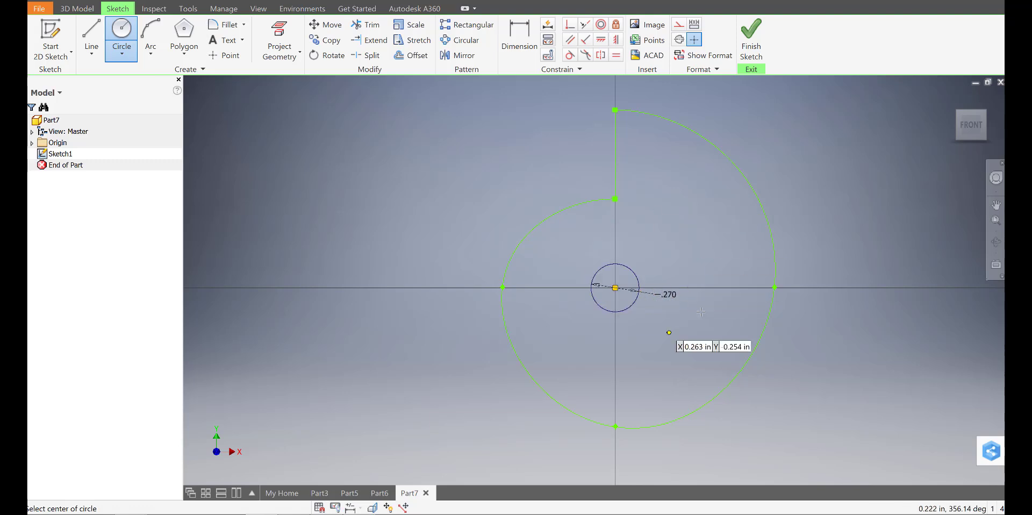
Step: Finish the snail sketch and extrude its profile 3/16 into a solid cam
left_click(750, 41)
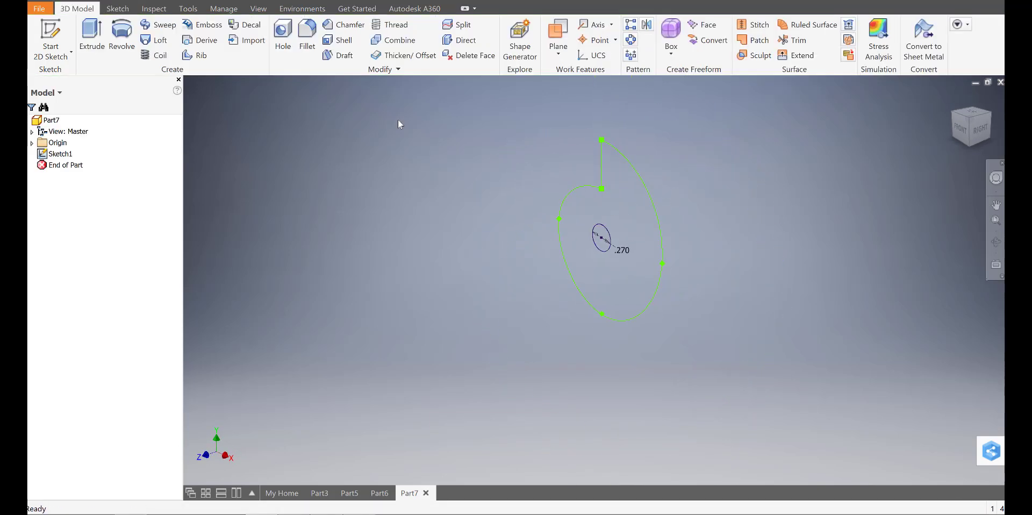
left_click(101, 37)
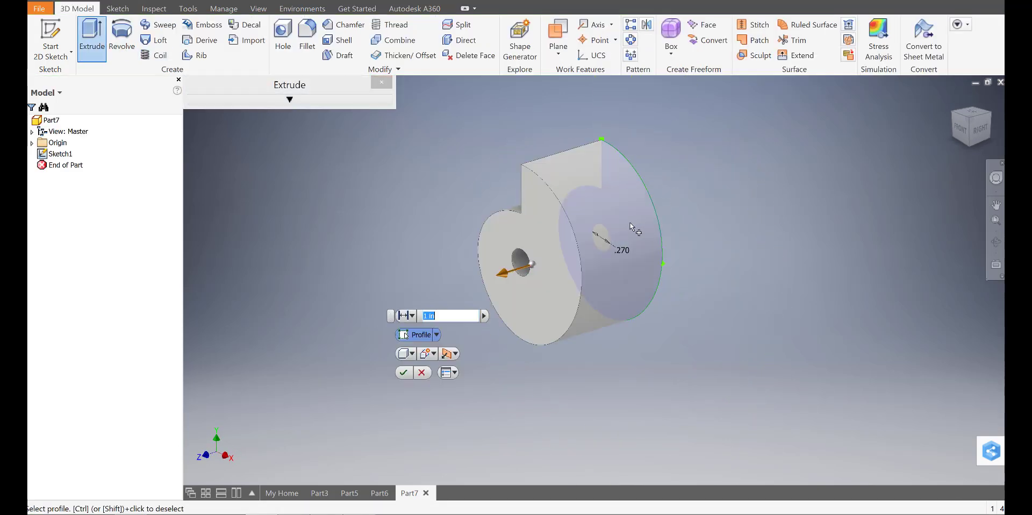
type("3/16")
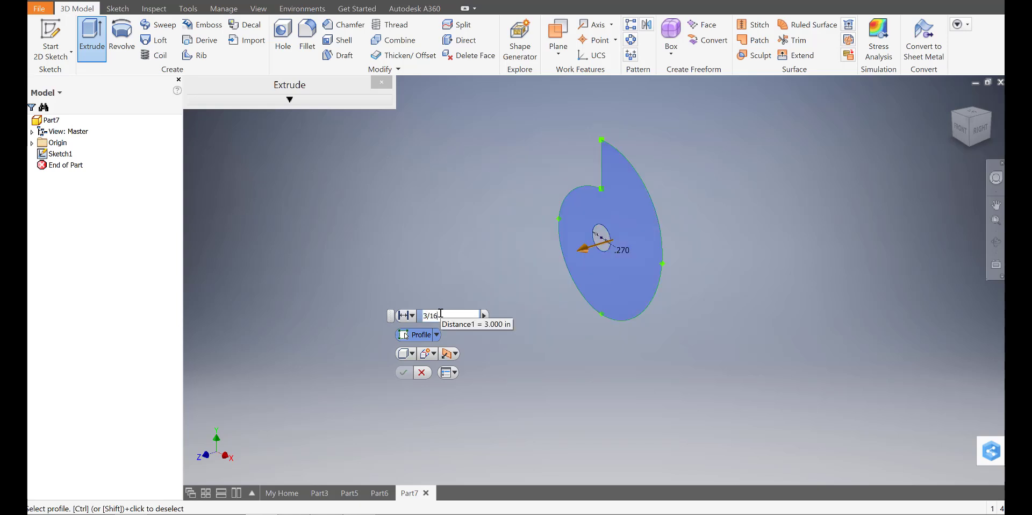
left_click(403, 372)
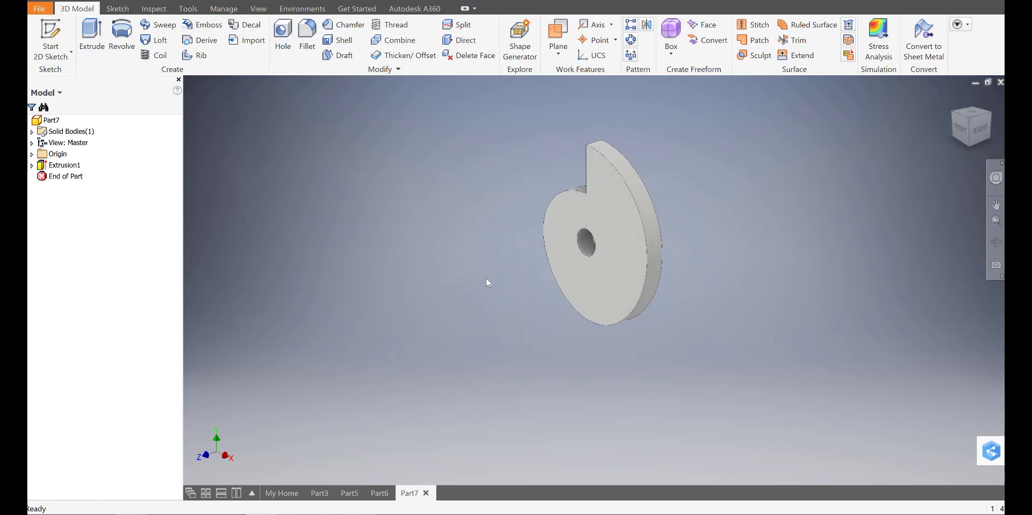
Step: Switch through Part6 and Part5 to display the Part3 eccentric cam
left_click(379, 492)
left_click(344, 497)
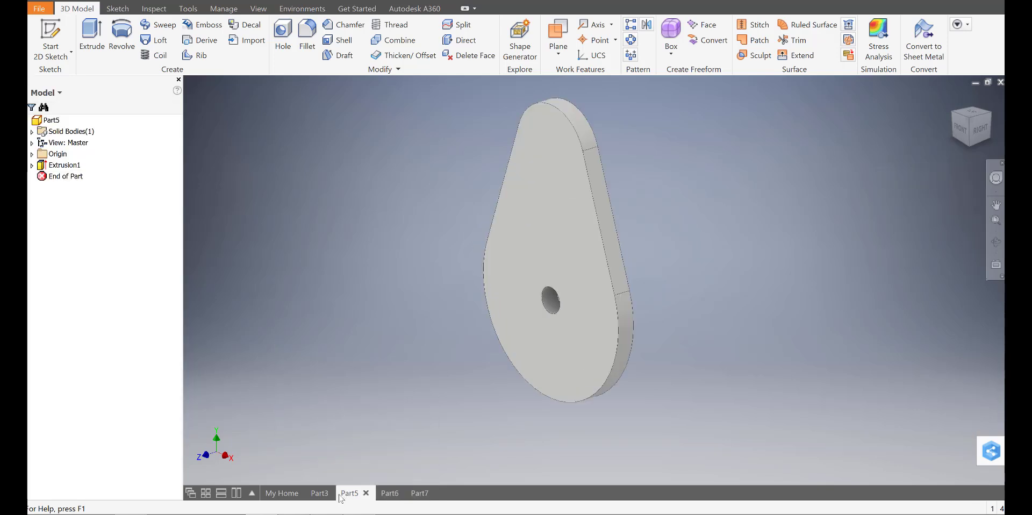
left_click(323, 493)
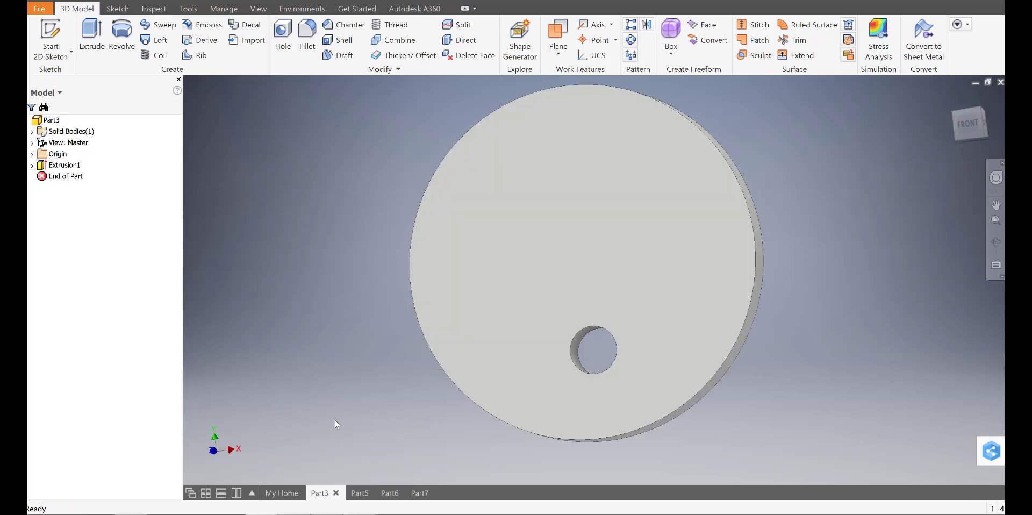